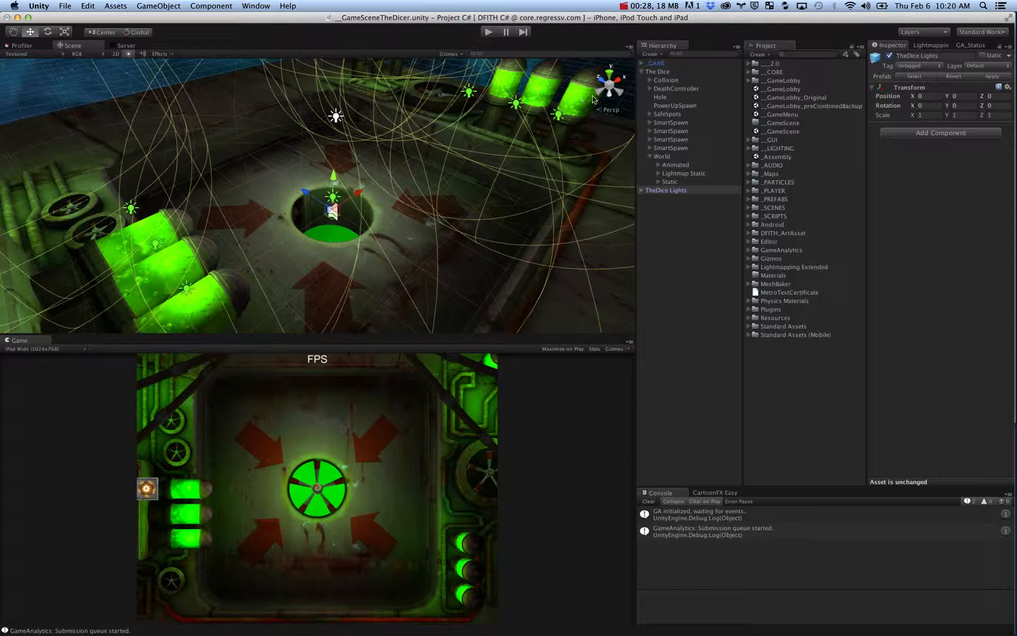
# Test-run the game with rendering statistics shown, then hide them and stop playback.
pyautogui.click(595, 349)
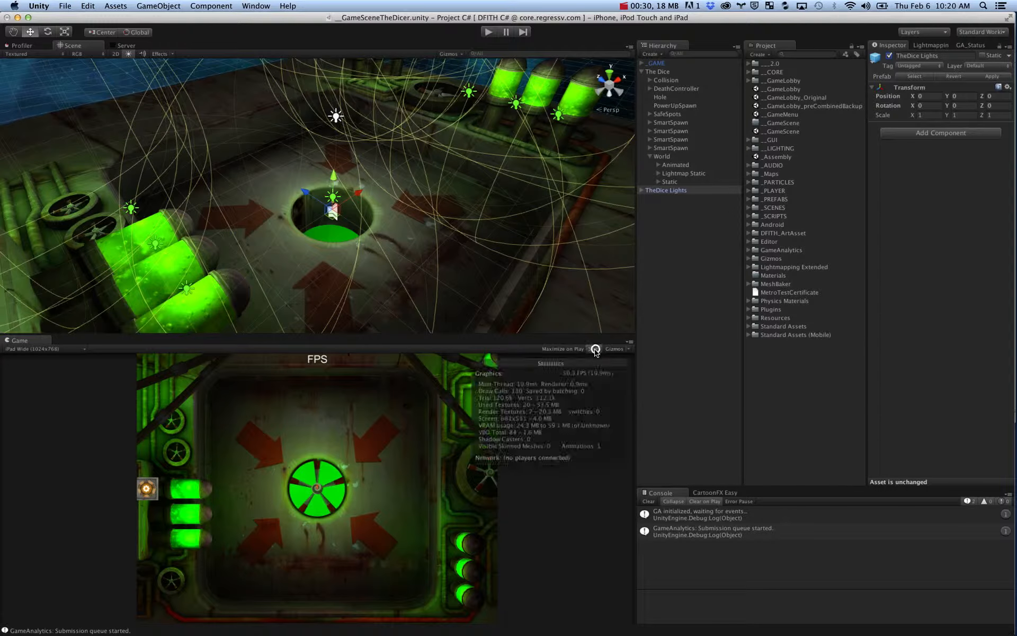
pyautogui.click(595, 349)
pyautogui.click(595, 348)
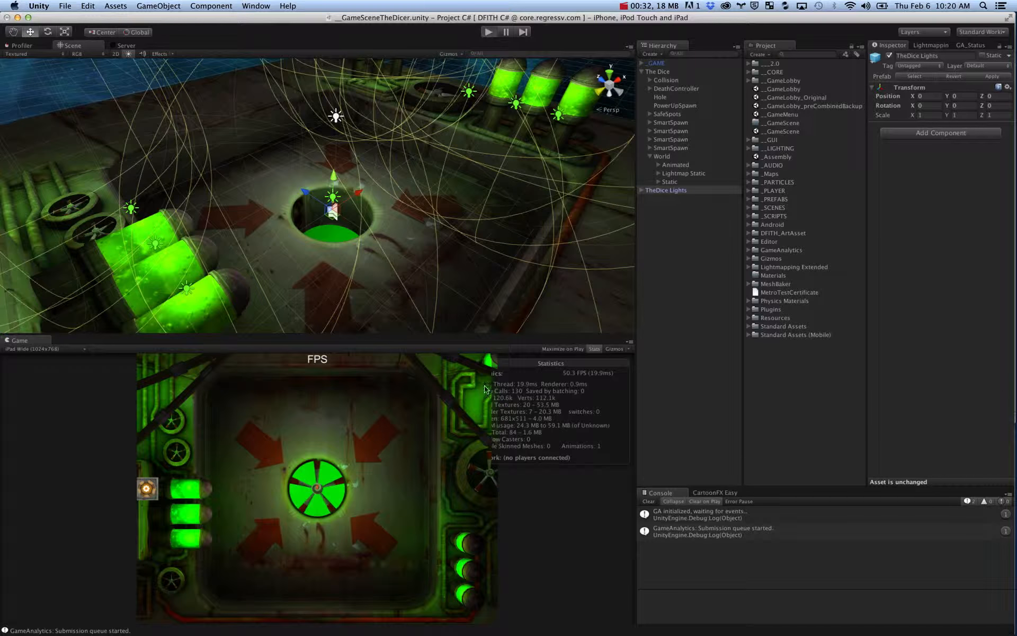
pyautogui.press('super+p')
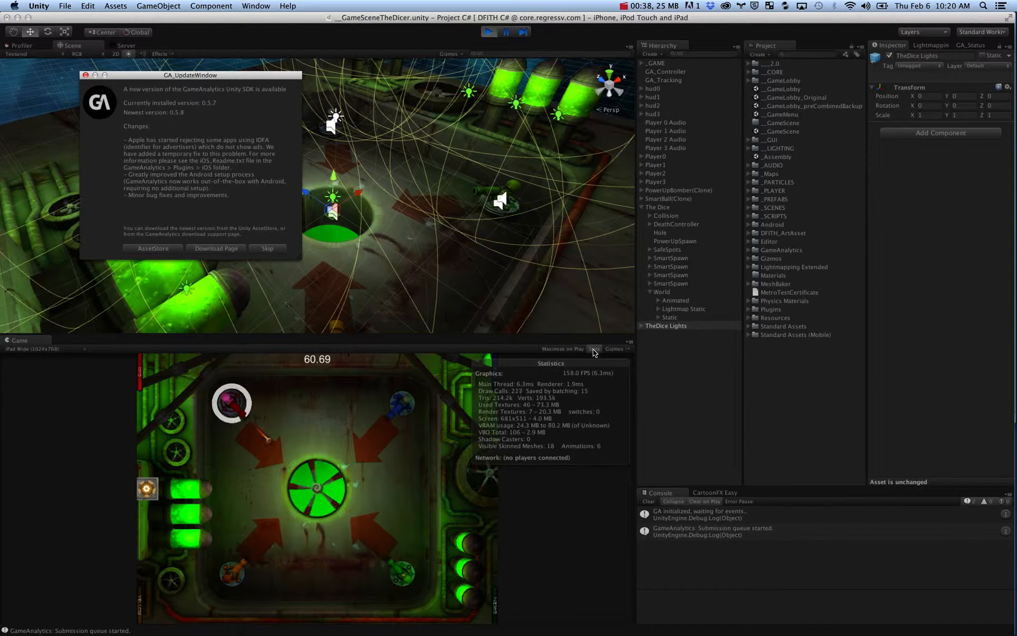
pyautogui.click(595, 349)
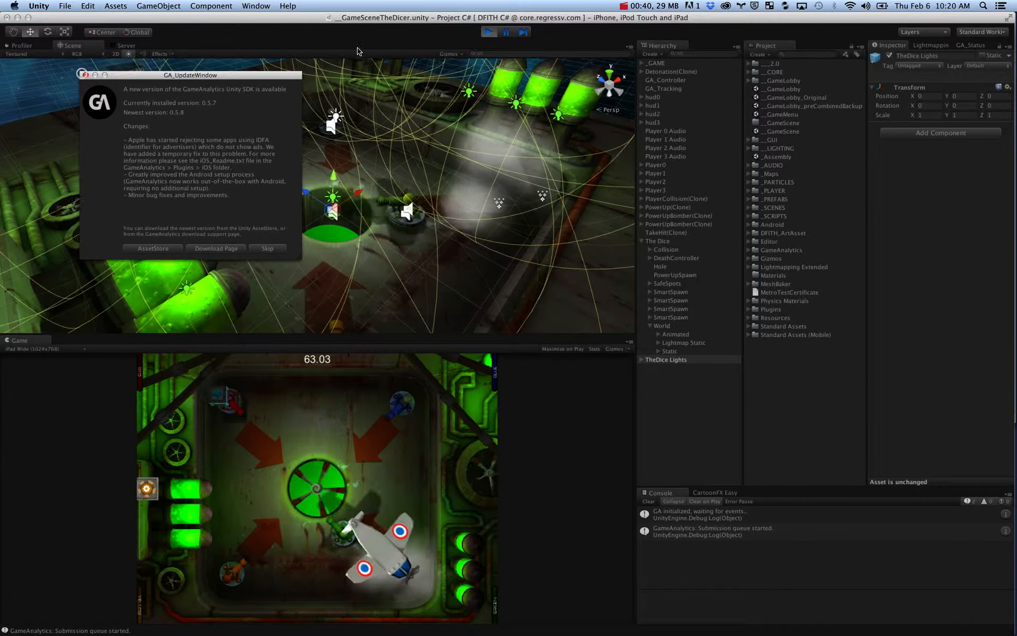
pyautogui.click(85, 75)
pyautogui.click(488, 31)
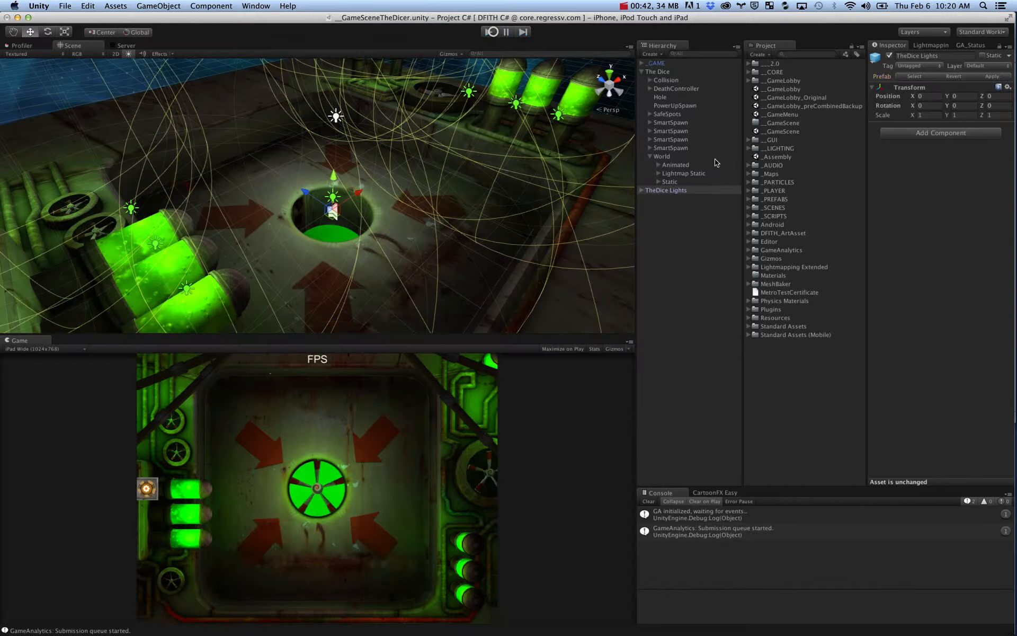
# Disable TheDice Lights to compare the unlit scene, and undo the change.
pyautogui.click(890, 55)
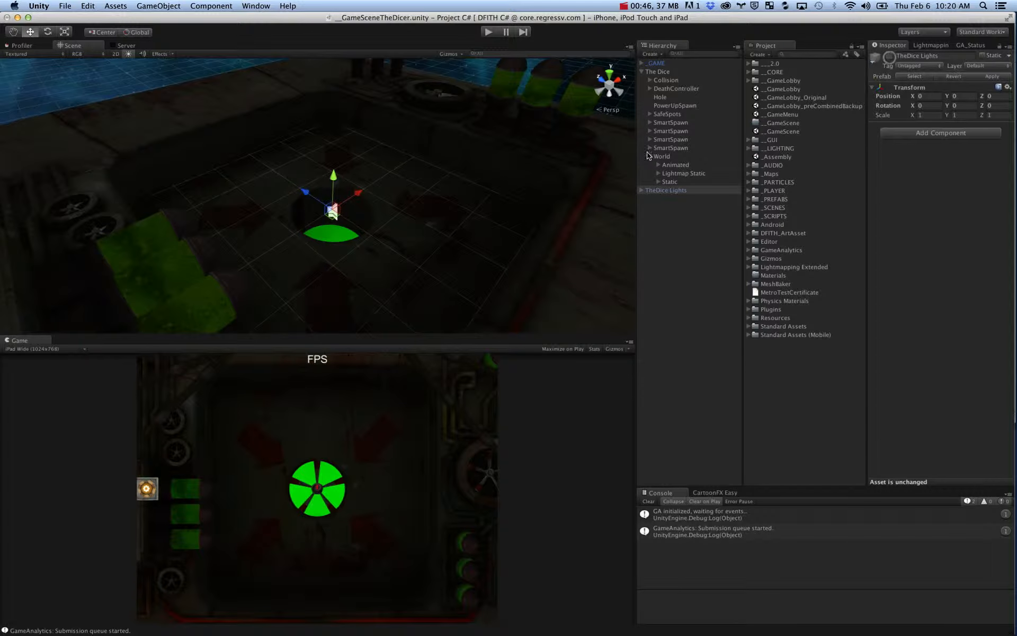
pyautogui.click(642, 72)
pyautogui.press('super+z')
# Inspect the meshes grouped under World's Static object, including dice_BaseMesh_OBJ and generator_OBJ.
pyautogui.moveTo(470, 172); pyautogui.dragTo(418, 190, button='right')
pyautogui.click(641, 80)
pyautogui.click(641, 71)
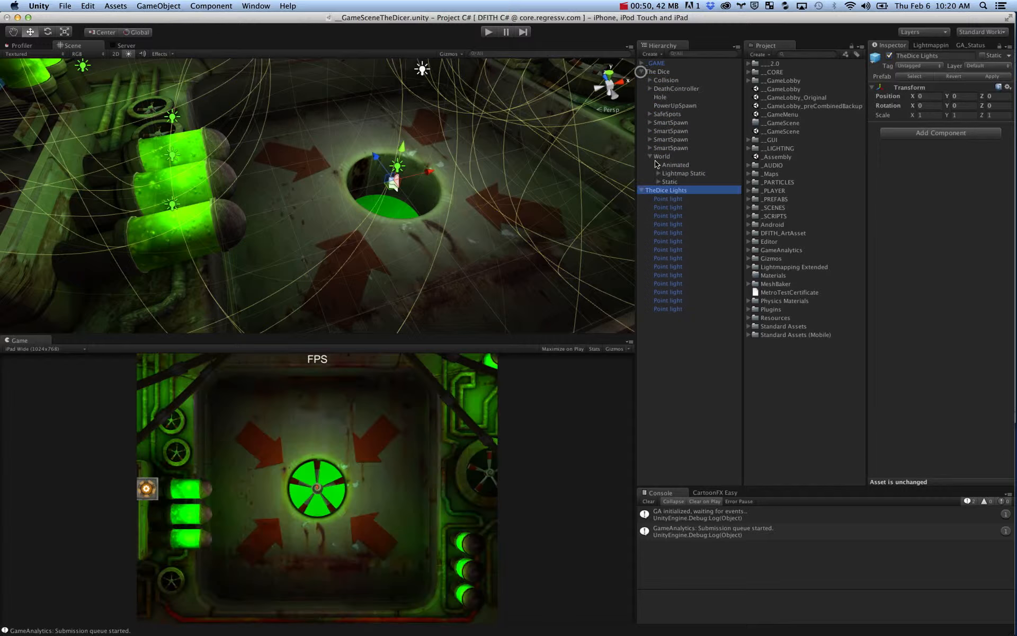
pyautogui.click(658, 182)
pyautogui.click(671, 181)
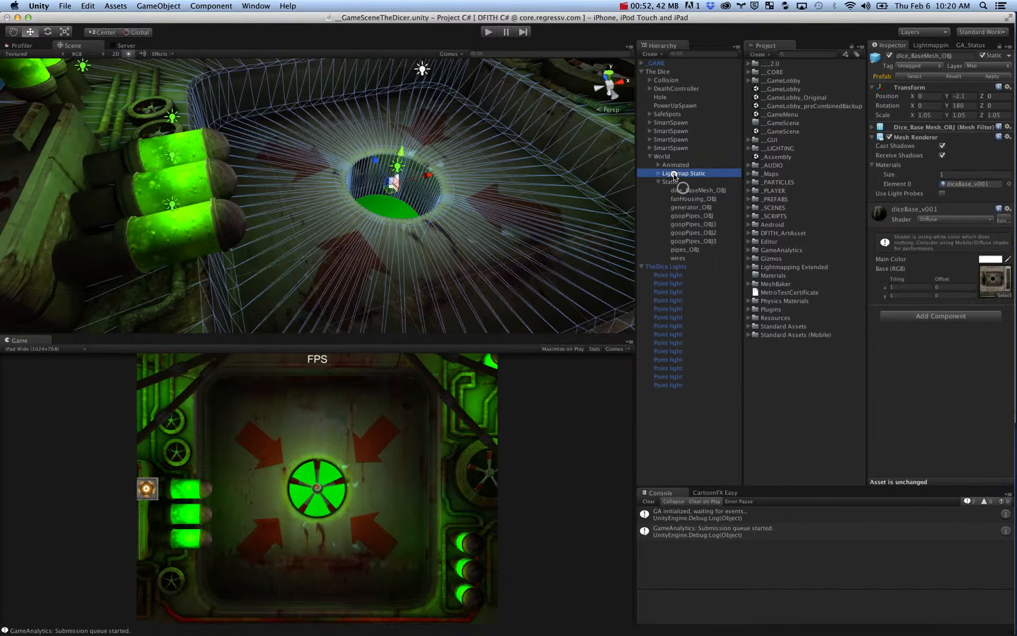
pyautogui.click(688, 208)
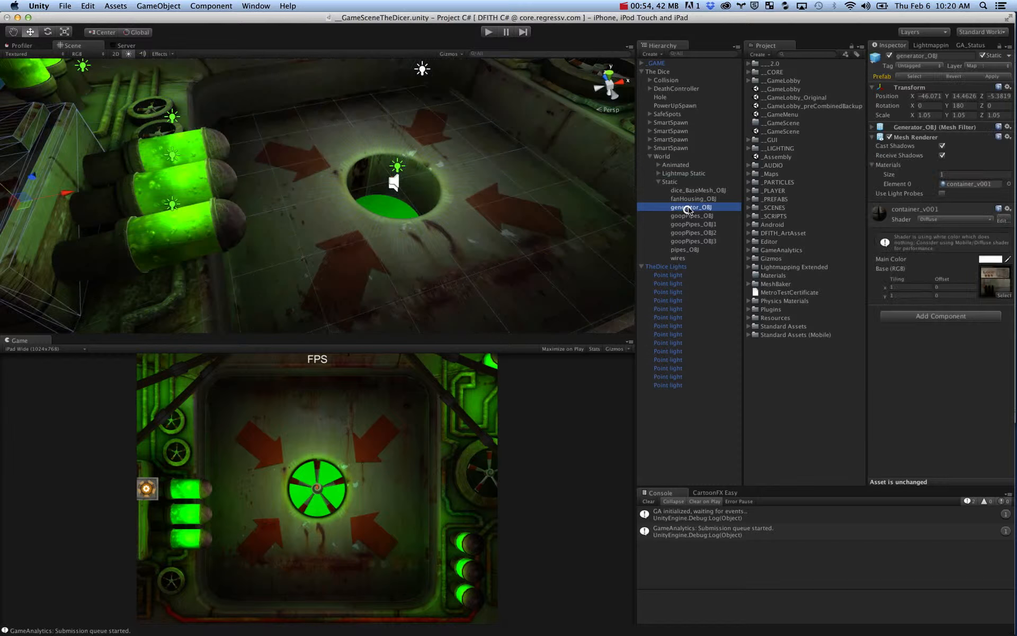
pyautogui.press('Left')
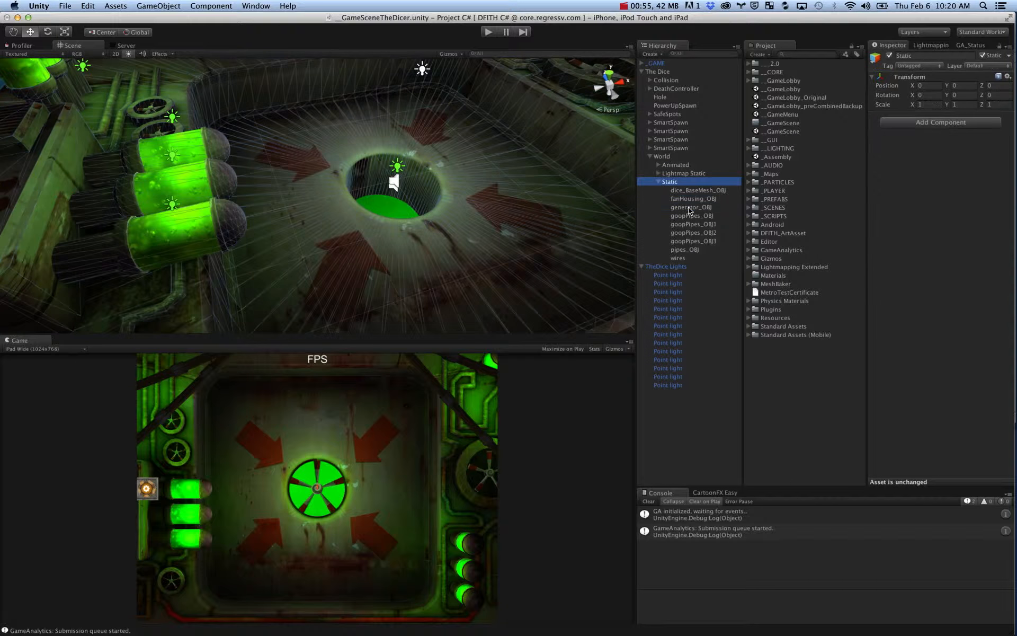
pyautogui.click(658, 182)
# Display the lightmap resolution over the scene and collapse the TheDice Lights group.
pyautogui.click(931, 45)
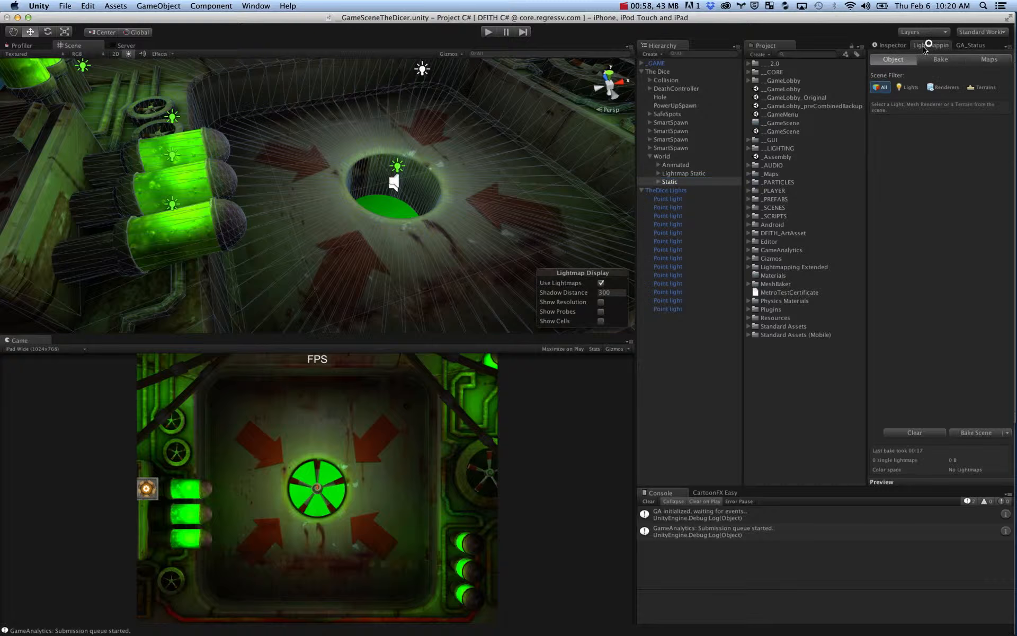
pyautogui.click(601, 301)
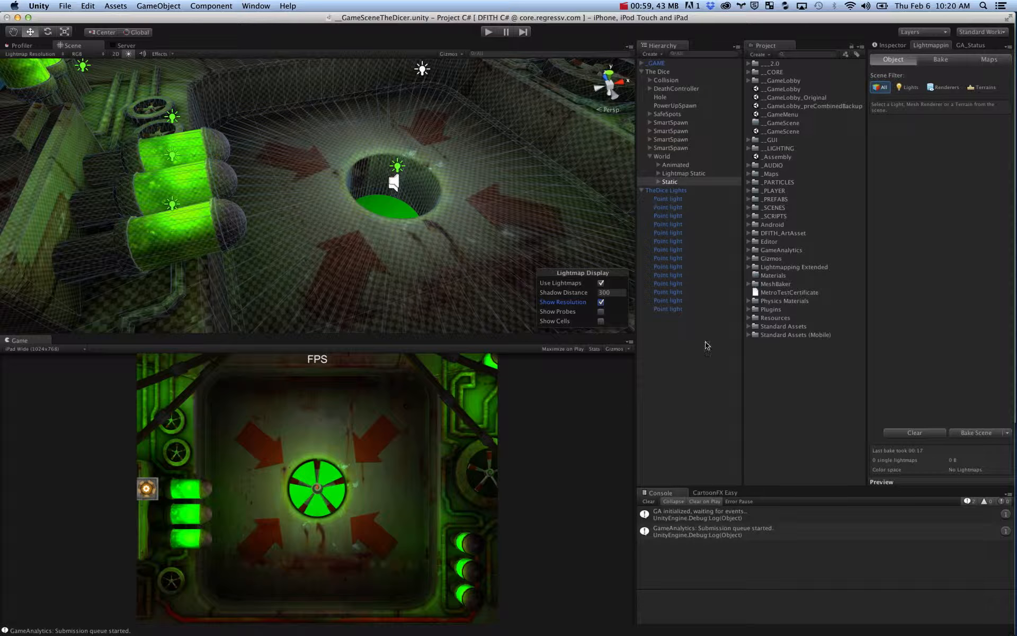
pyautogui.click(642, 191)
pyautogui.click(676, 310)
pyautogui.moveTo(276, 201); pyautogui.dragTo(766, 258, button='right')
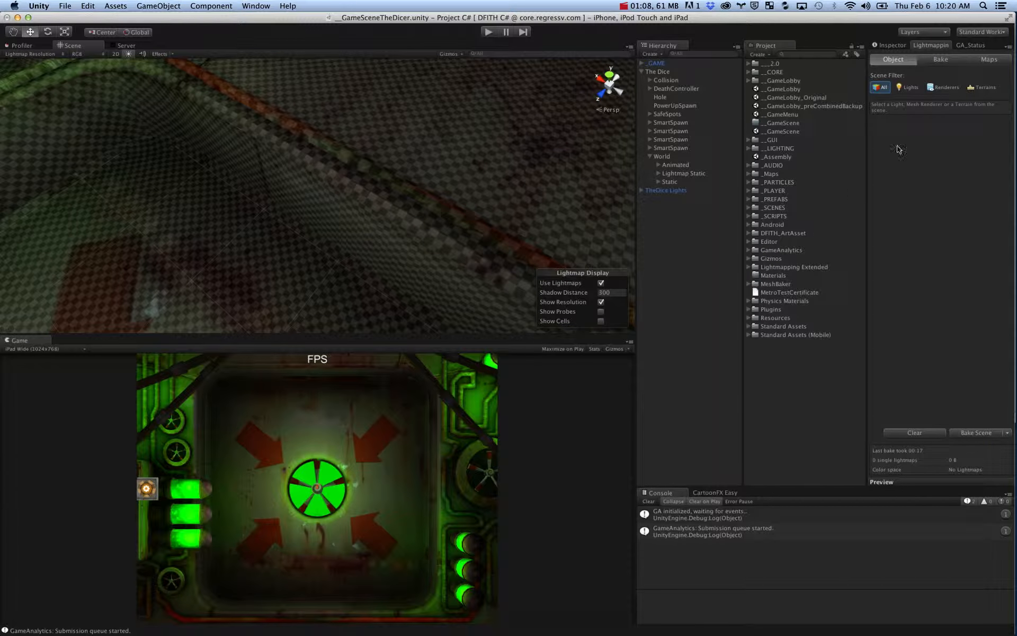
# Set the Scale in Lightmap of pipes_OBJ to 0.20.
pyautogui.click(947, 126)
pyautogui.write('0.')
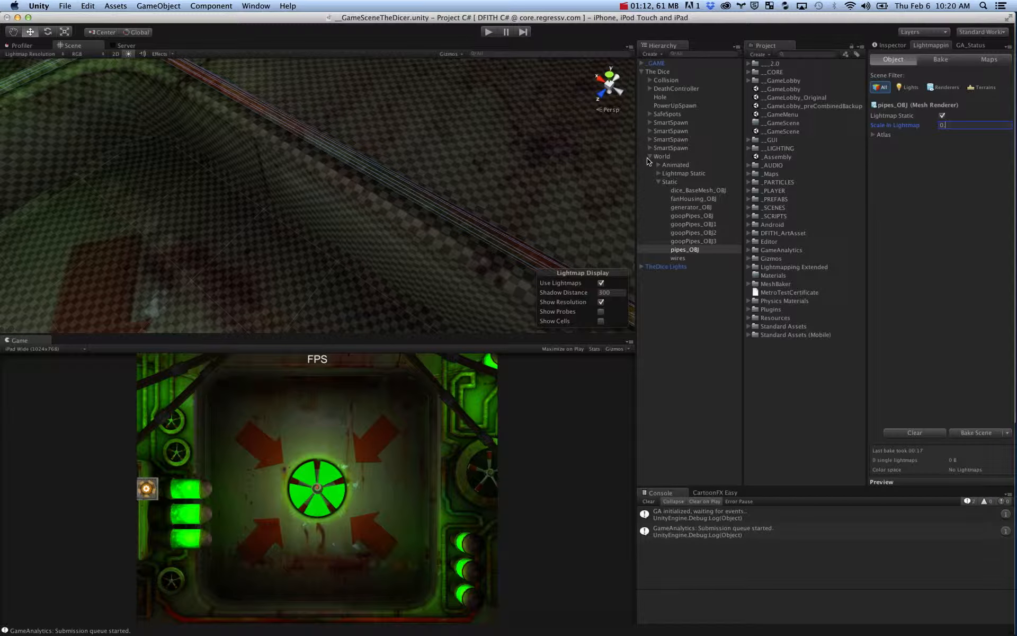
pyautogui.write('20')
# Examine the lightmap resolution and scale of dice_BaseMesh_OBJ from several angles.
pyautogui.click(198, 230)
pyautogui.keyDown('alt'); pyautogui.moveTo(197, 229); pyautogui.dragTo(2, 193); pyautogui.keyUp('alt')
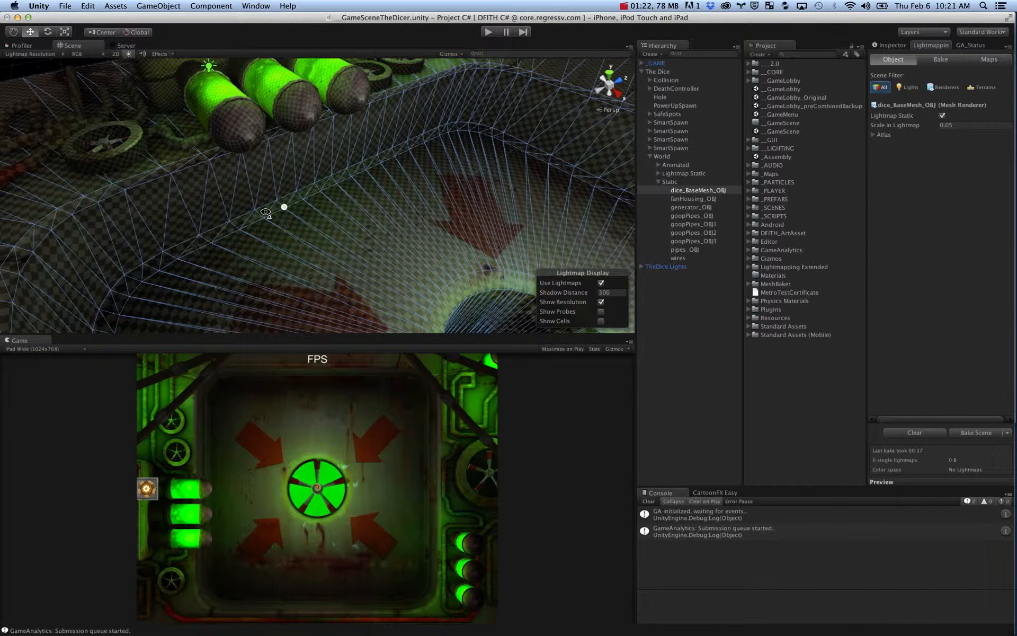
pyautogui.keyDown('alt'); pyautogui.moveTo(270, 212); pyautogui.dragTo(375, 254); pyautogui.keyUp('alt')
pyautogui.keyDown('alt'); pyautogui.scroll(-5, 403, 222); pyautogui.keyUp('alt')
pyautogui.click(681, 318)
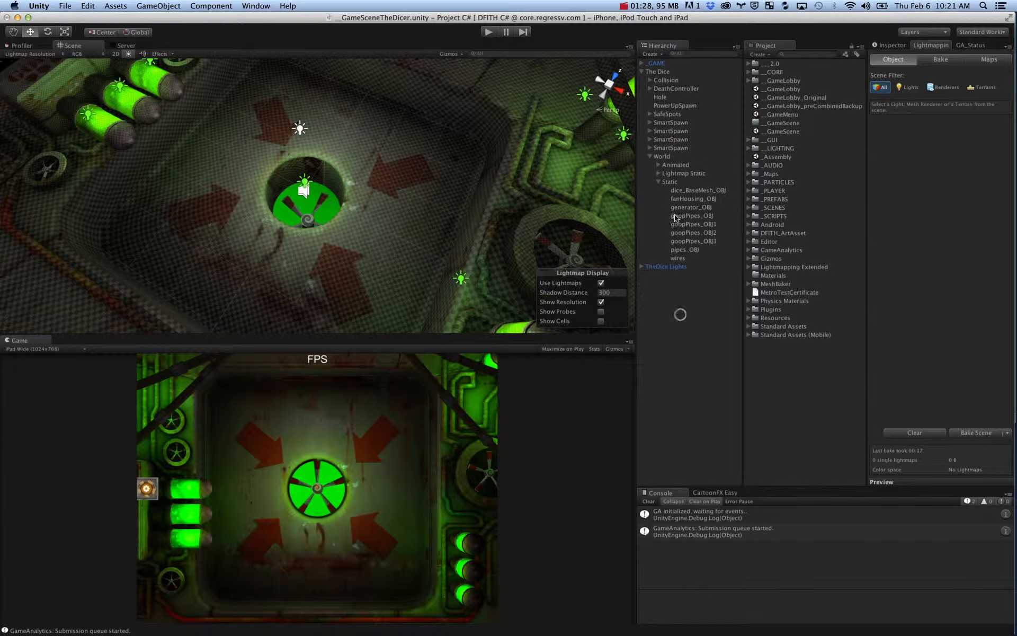
# Collapse the Static and World groups and expand TheDice Lights in the hierarchy.
pyautogui.click(658, 182)
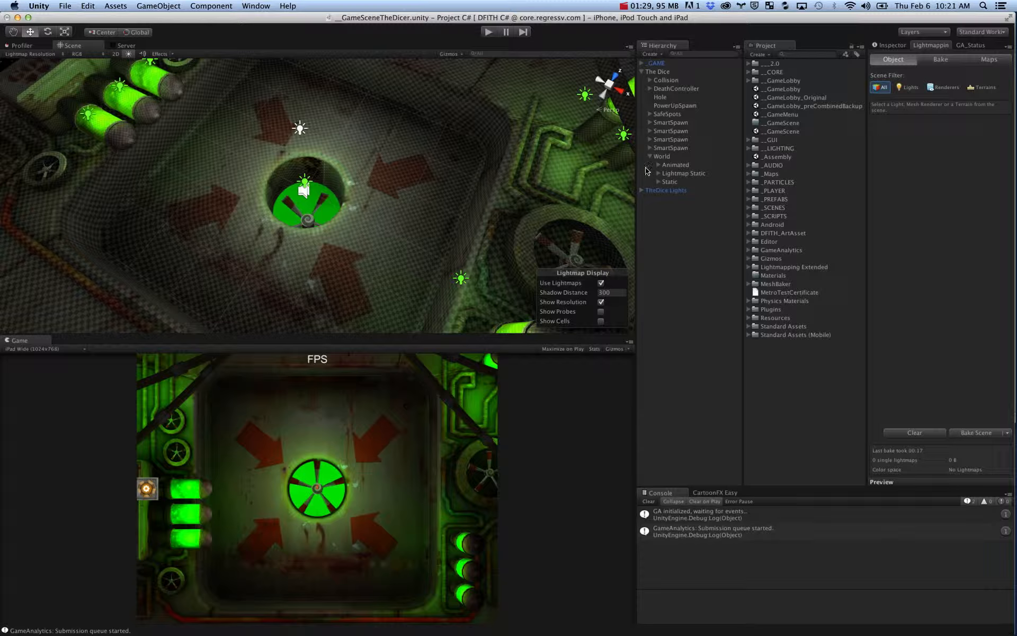
pyautogui.click(650, 156)
pyautogui.click(647, 165)
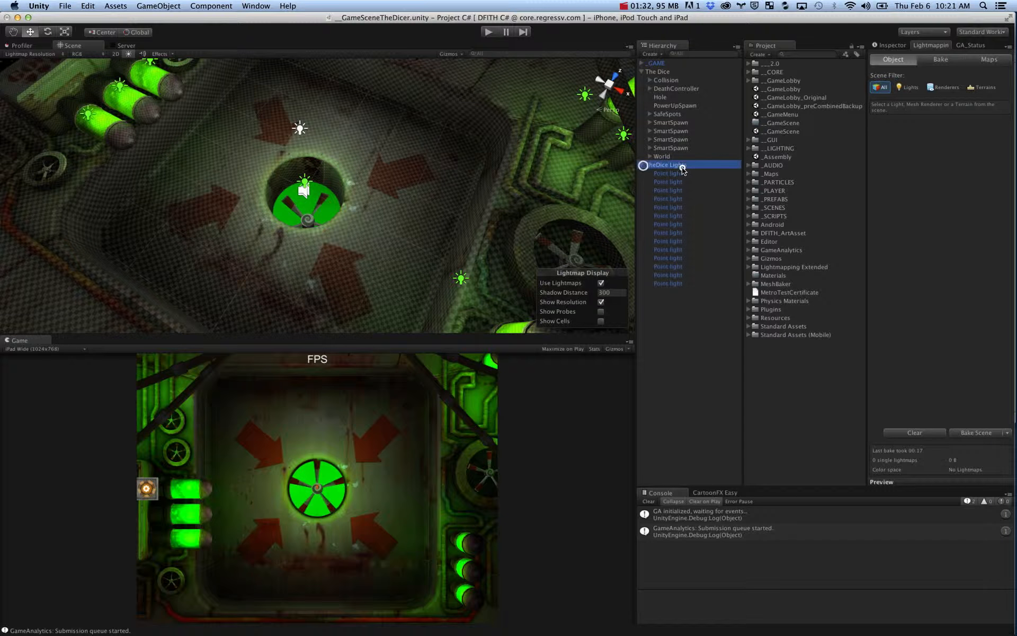
pyautogui.click(651, 54)
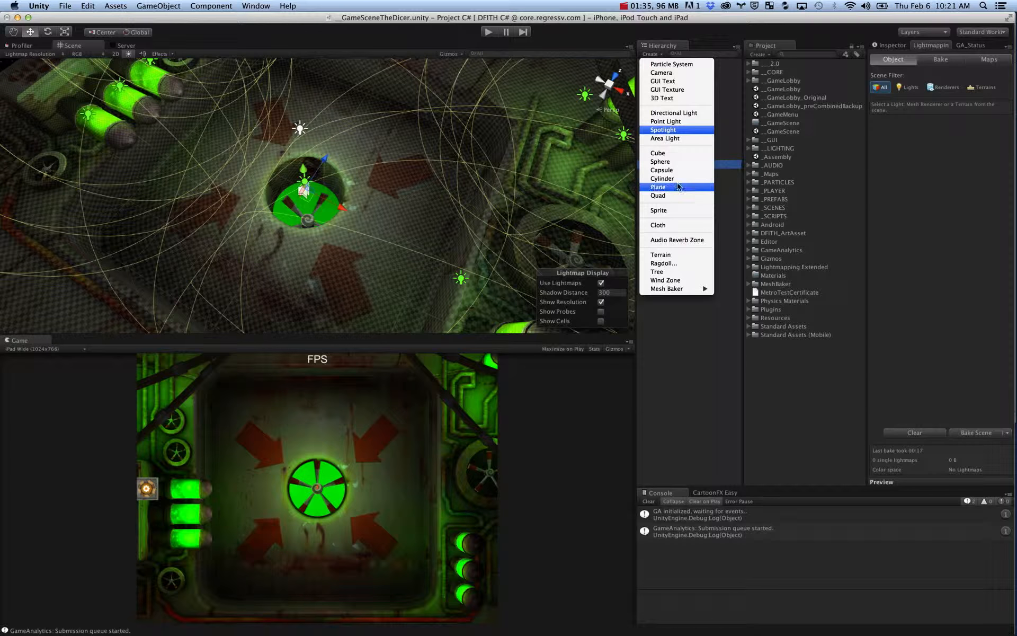
pyautogui.click(716, 42)
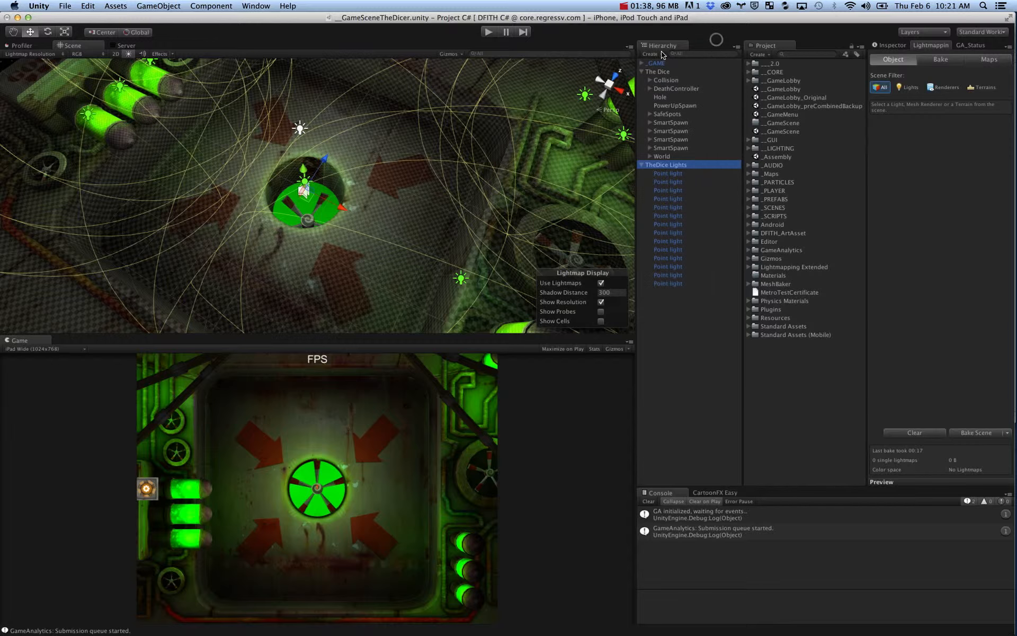
pyautogui.click(652, 54)
pyautogui.click(593, 31)
# Create an empty game object and make it a child of TheDice Lights.
pyautogui.click(158, 5)
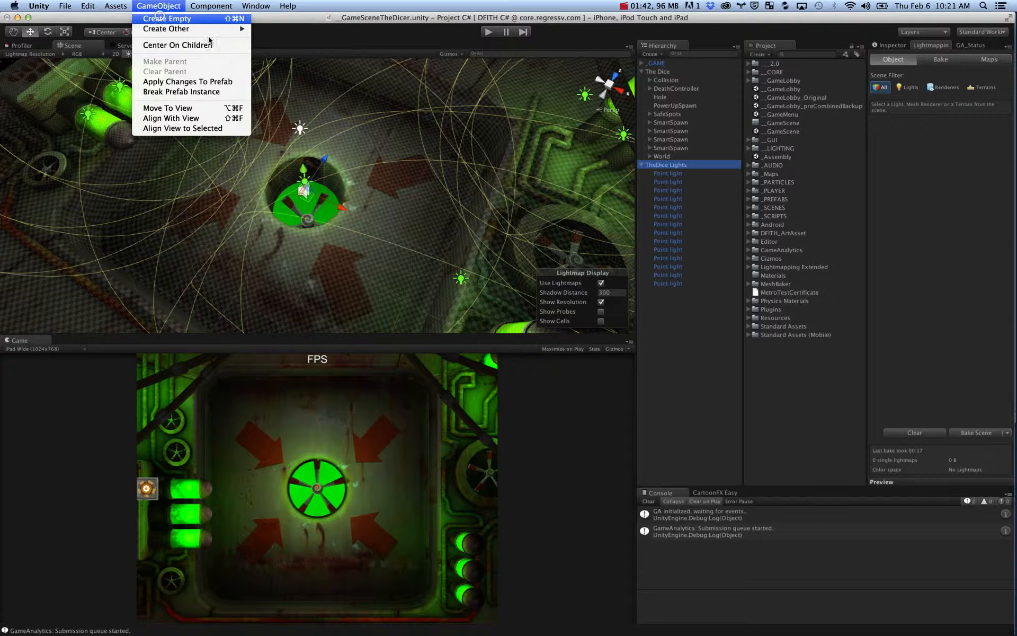
pyautogui.click(159, 18)
pyautogui.moveTo(661, 72); pyautogui.dragTo(666, 174)
# Set the new empty object's X, Y and Z position to 0.
pyautogui.click(893, 45)
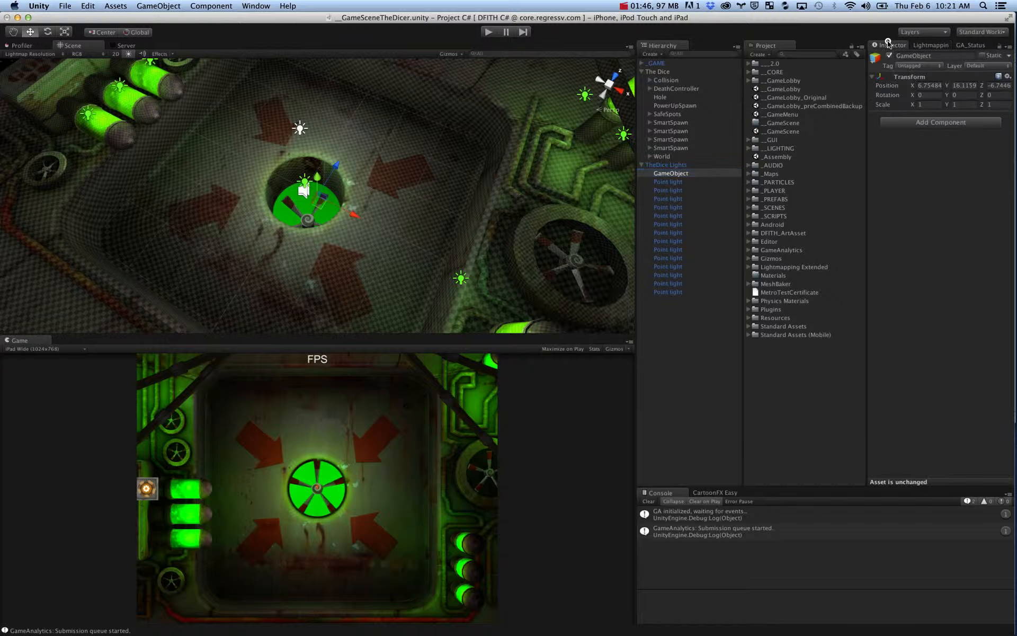
pyautogui.press('Tab')
pyautogui.write('0')
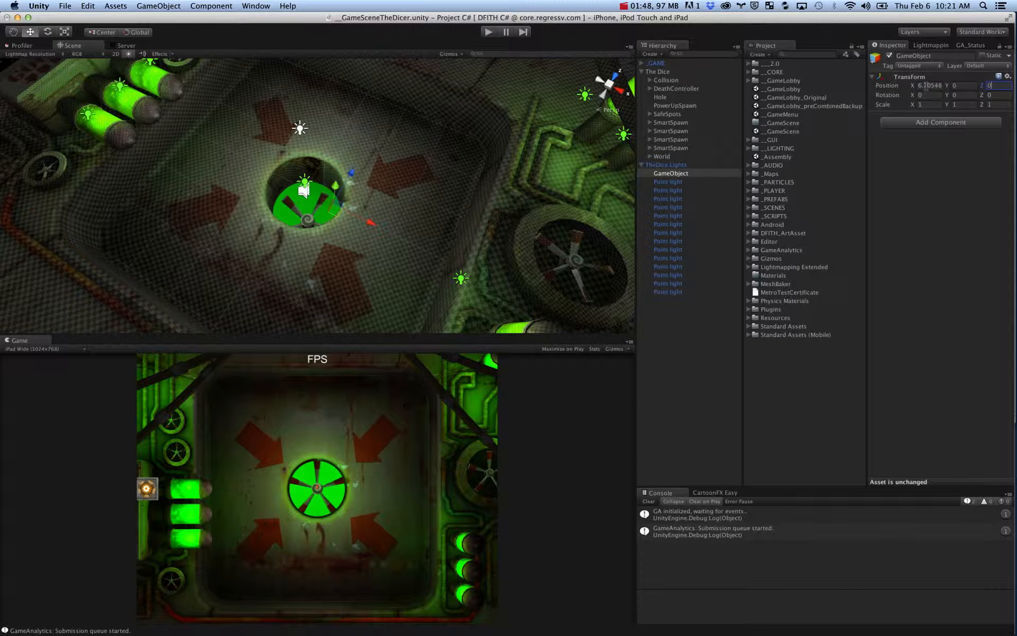
pyautogui.click(926, 85)
pyautogui.write('0')
pyautogui.press('Tab')
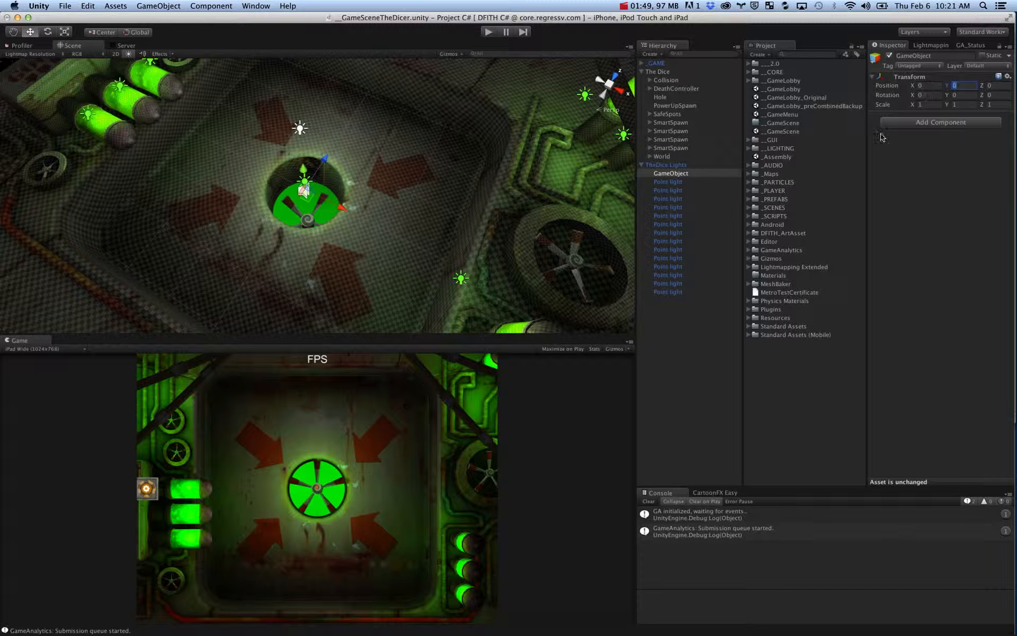
# Rename the new empty object as Lightprobes.
pyautogui.click(706, 176)
pyautogui.press('Return')
pyautogui.write('tog')
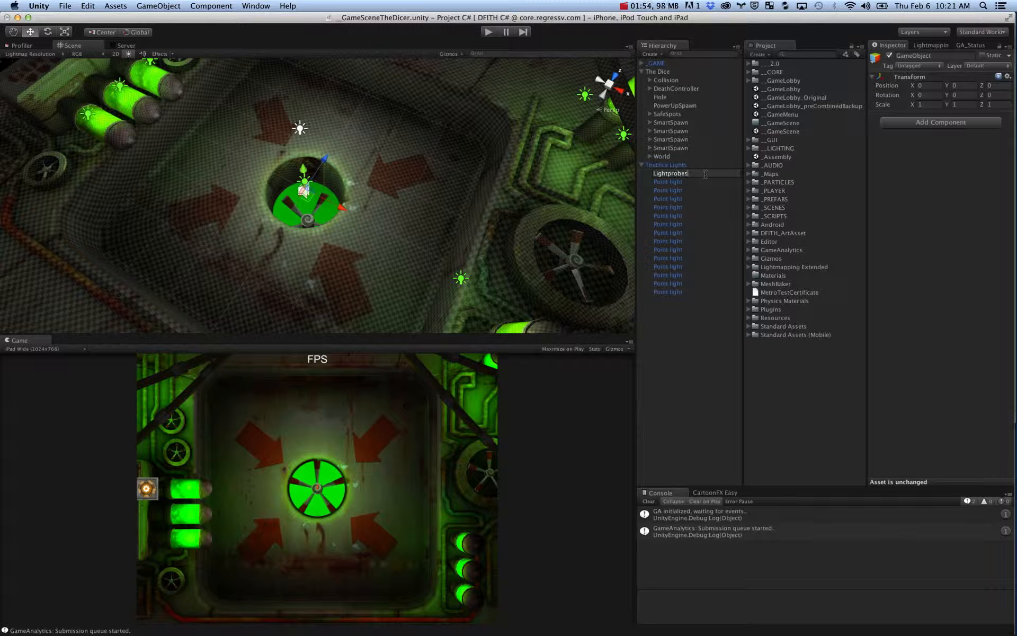
pyautogui.press('Return')
pyautogui.click(919, 123)
pyautogui.press('Return')
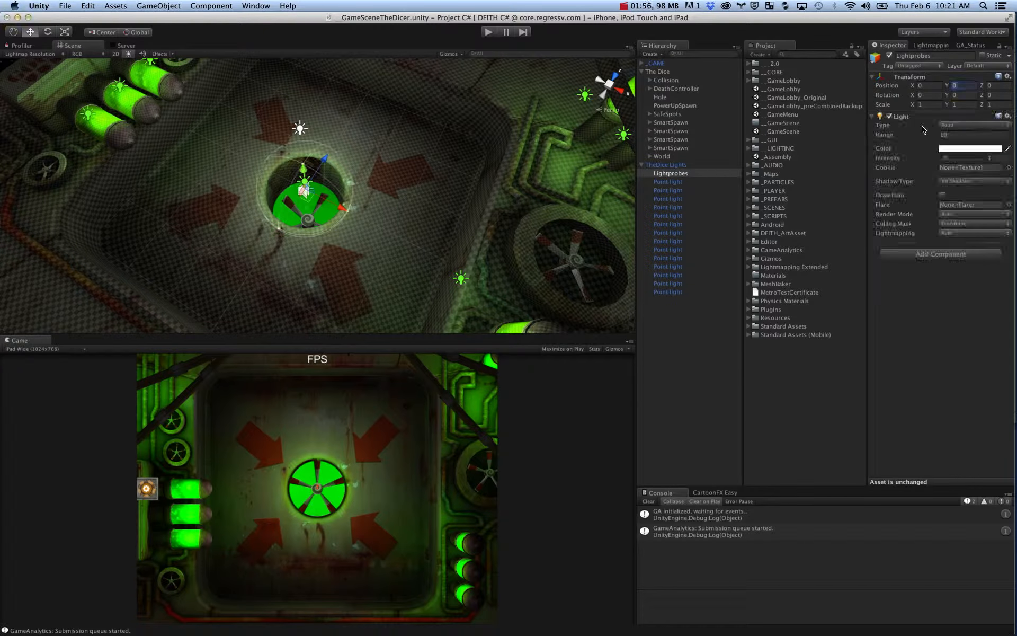
pyautogui.click(927, 116)
pyautogui.click(938, 141)
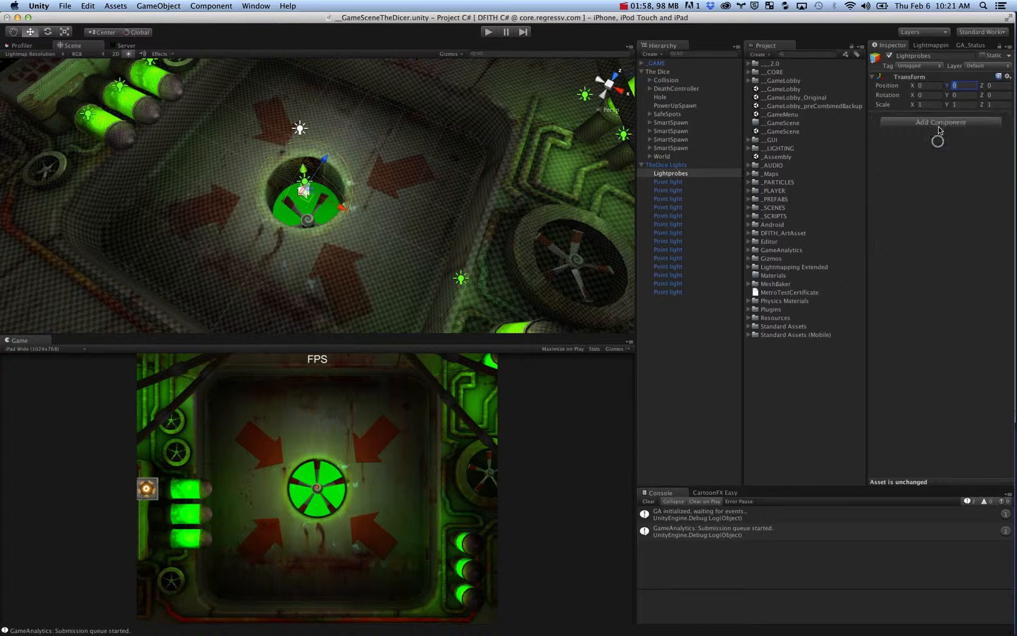
# Add a Light Probe Group component to the Lightprobes object.
pyautogui.click(938, 123)
pyautogui.click(914, 179)
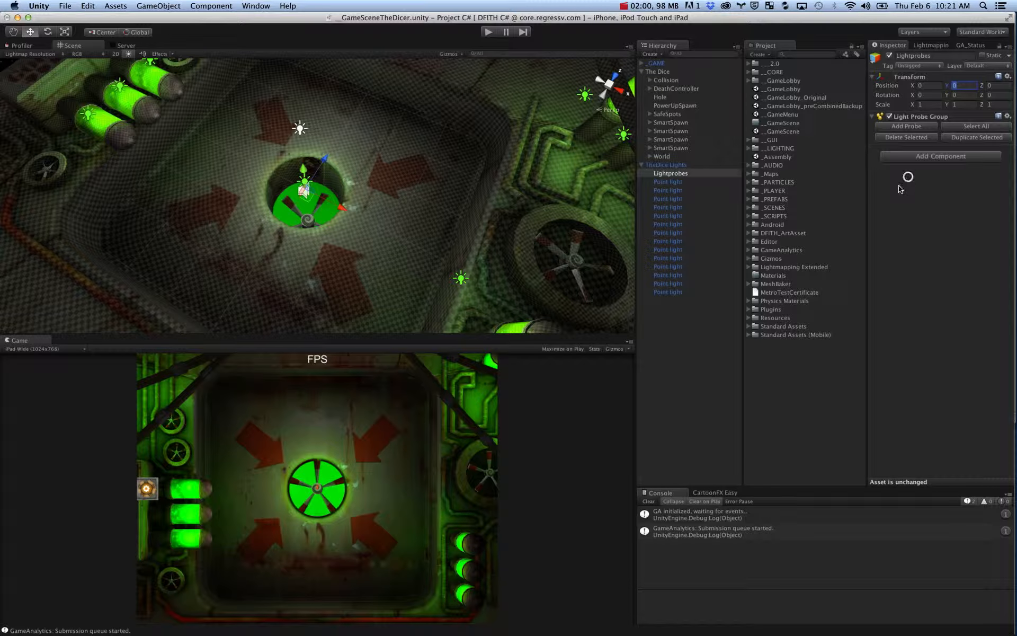
# Add a light probe and place it at floor level in the arena's lower-right corner as seen from above.
pyautogui.click(608, 86)
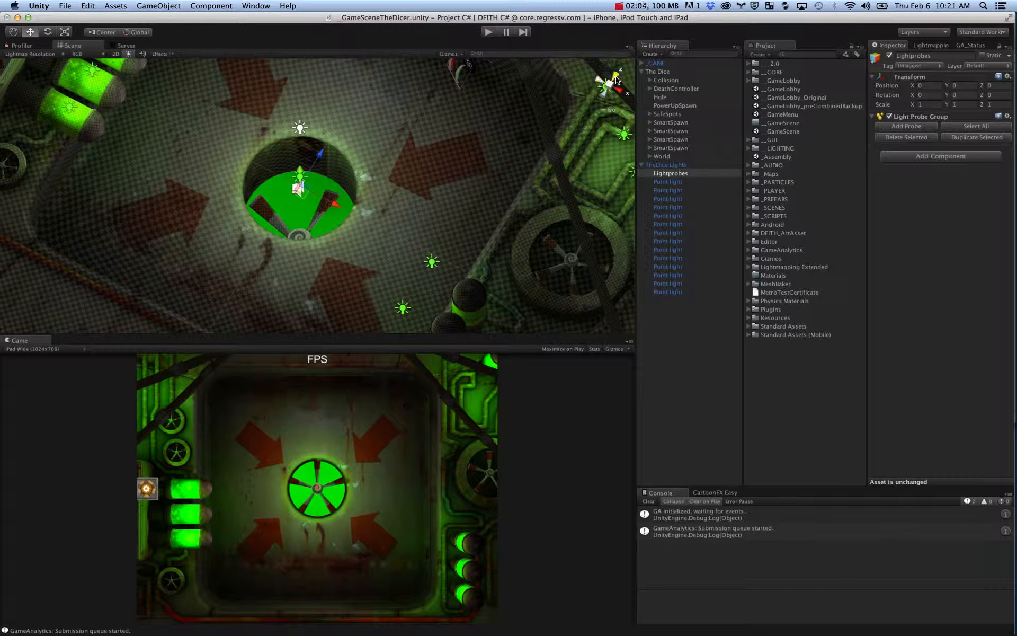
pyautogui.click(616, 80)
pyautogui.click(610, 75)
pyautogui.scroll(-2, 481, 168)
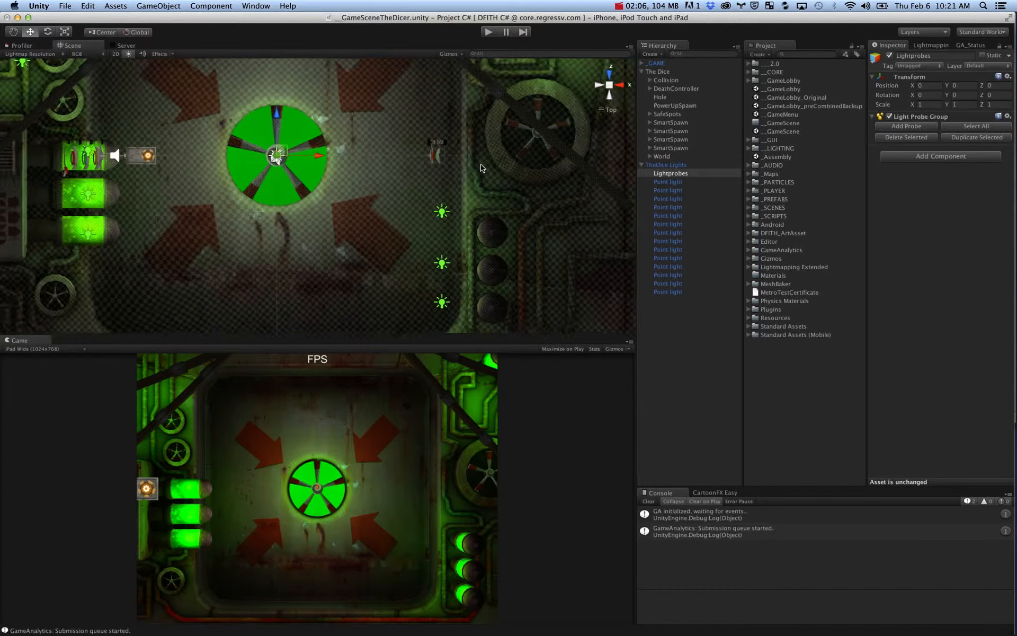
pyautogui.scroll(-3, 481, 168)
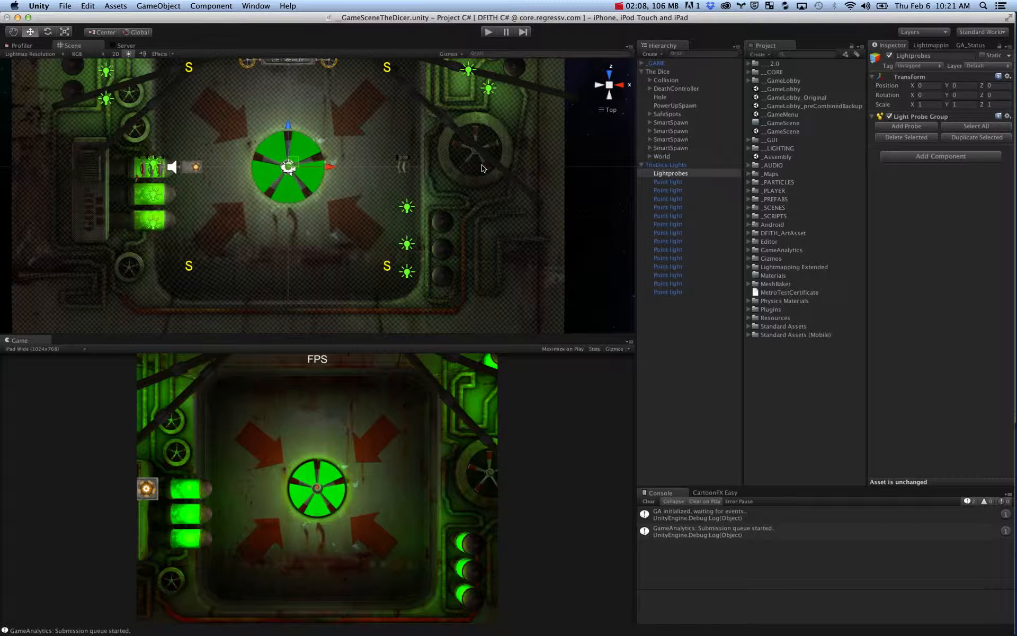
pyautogui.click(899, 127)
pyautogui.moveTo(318, 156); pyautogui.dragTo(310, 257)
pyautogui.moveTo(362, 298); pyautogui.dragTo(457, 299)
pyautogui.click(628, 88)
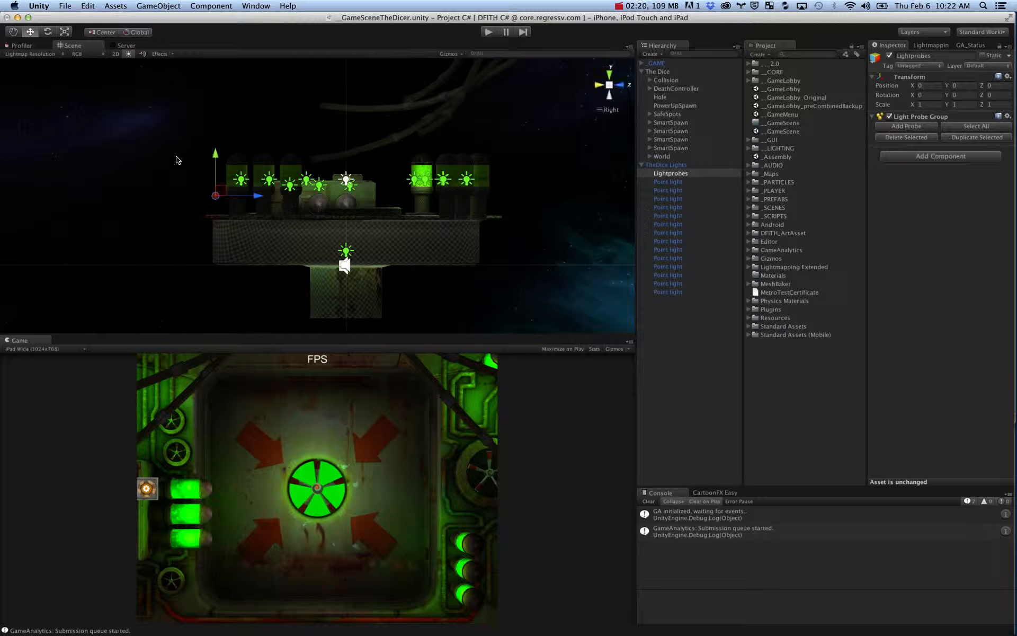
pyautogui.moveTo(219, 151); pyautogui.dragTo(222, 215)
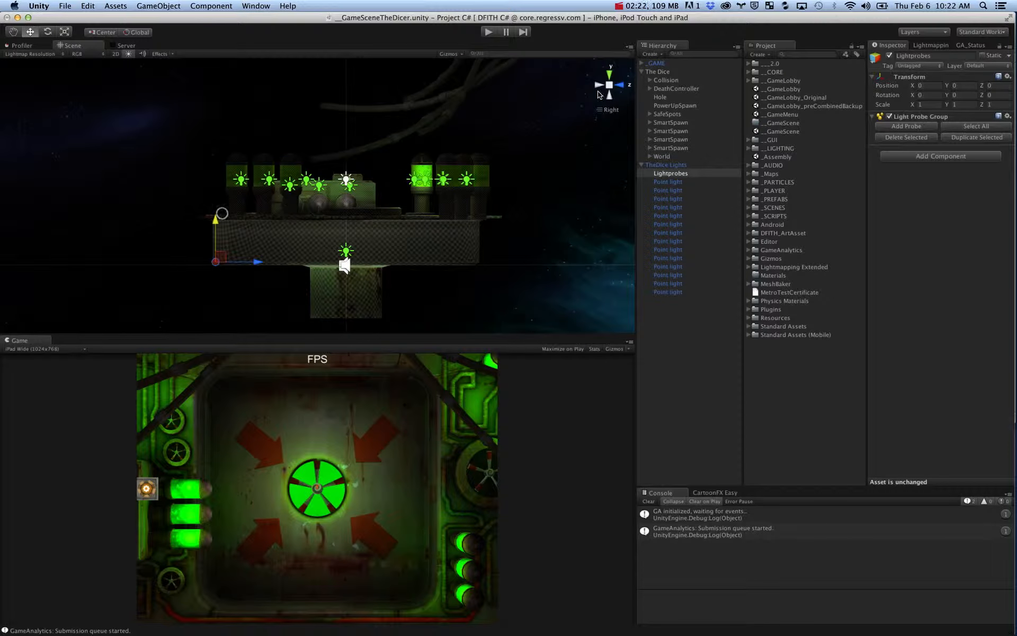
# Duplicate the corner light probe into a spaced row of probes along the arena's lower edge as seen from above.
pyautogui.click(610, 76)
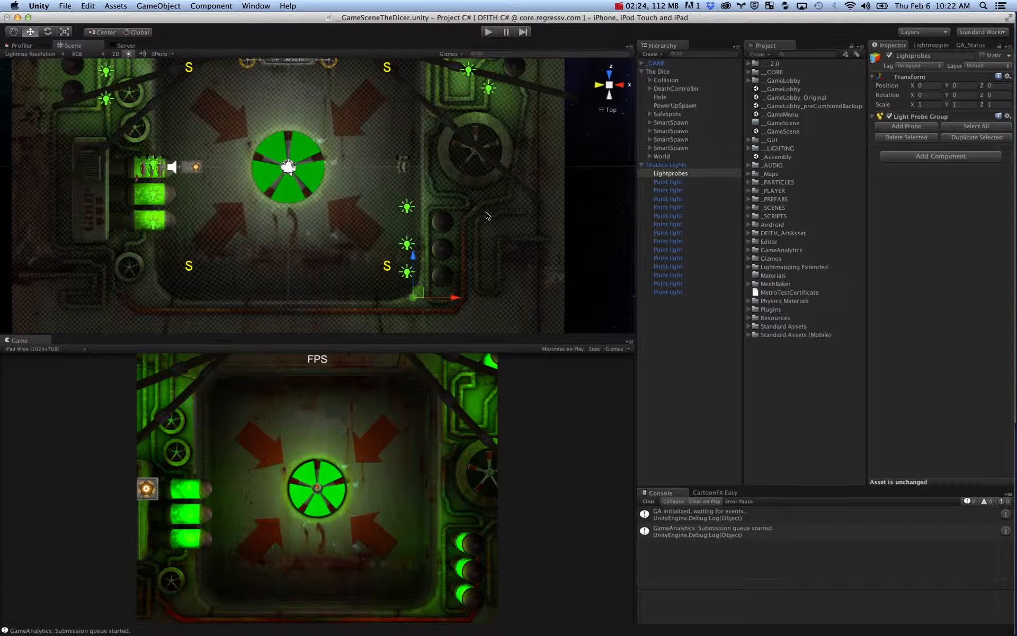
pyautogui.press('super+d')
pyautogui.moveTo(457, 304); pyautogui.dragTo(200, 301)
pyautogui.press('super+d')
pyautogui.press('super+d')
pyautogui.press('super+d')
pyautogui.click(232, 301)
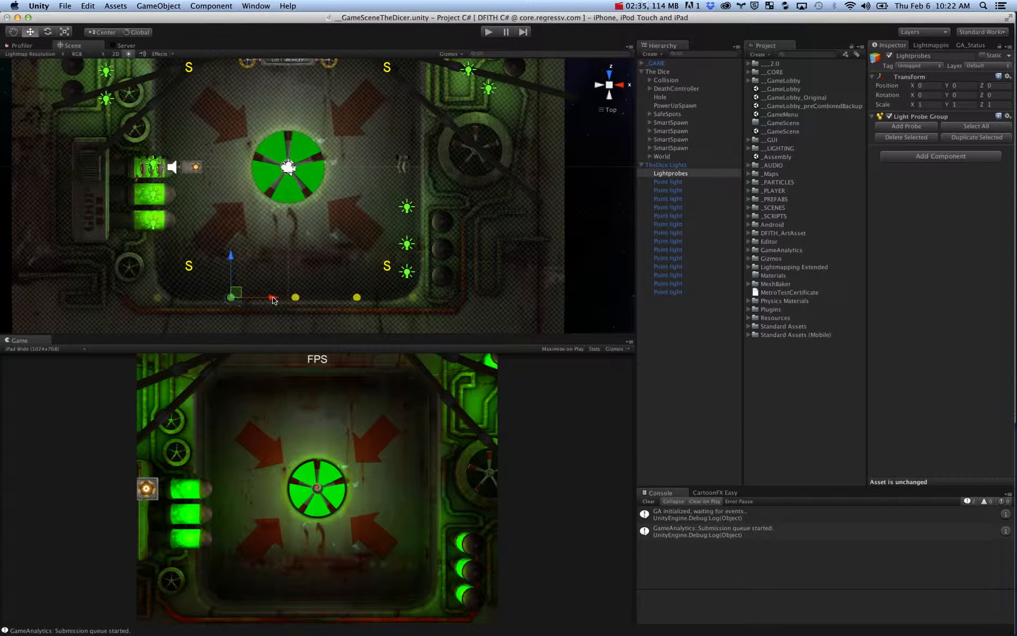
pyautogui.moveTo(273, 299); pyautogui.dragTo(264, 299)
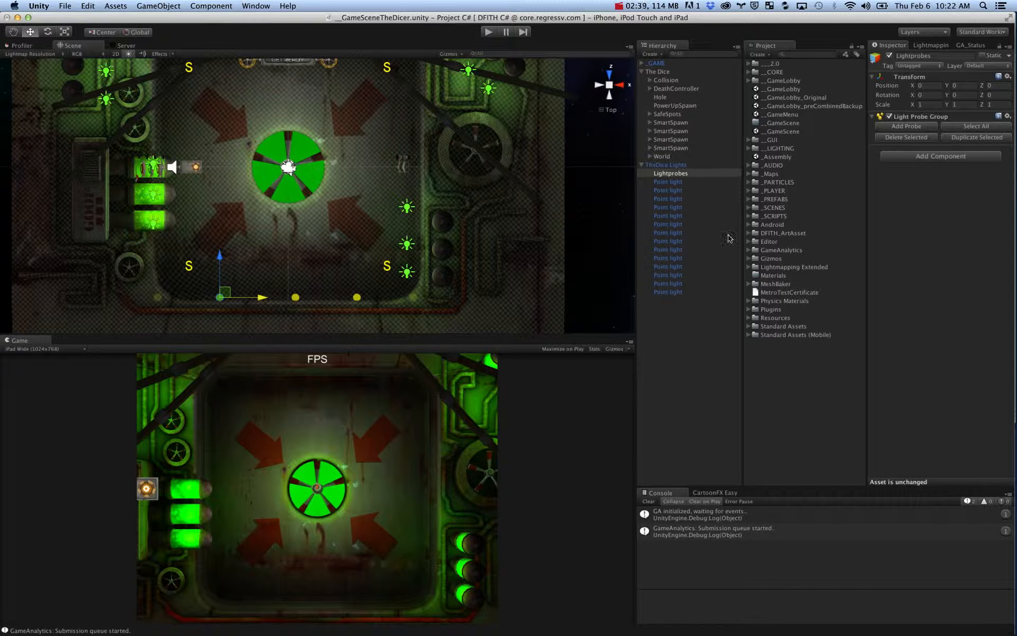
# Duplicate the whole row of light probes repeatedly towards the arena's far edge to form a floor grid of six rows.
pyautogui.click(965, 127)
pyautogui.press('super+d')
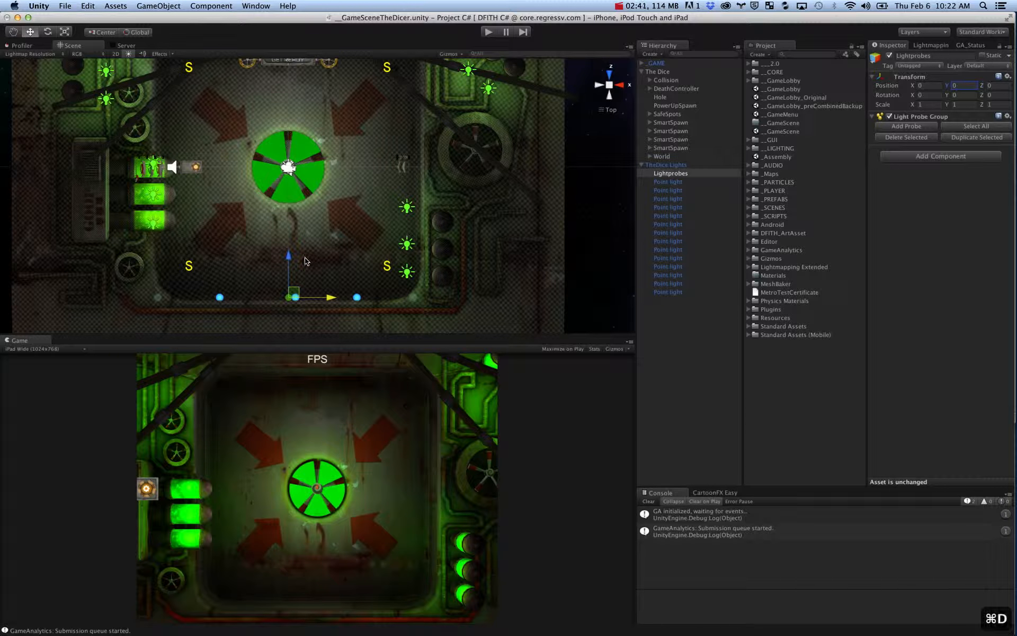
pyautogui.moveTo(290, 259); pyautogui.dragTo(300, 27)
pyautogui.press('super+d')
pyautogui.scroll(-2, 292, 98)
pyautogui.press('super+d')
pyautogui.press('super+d')
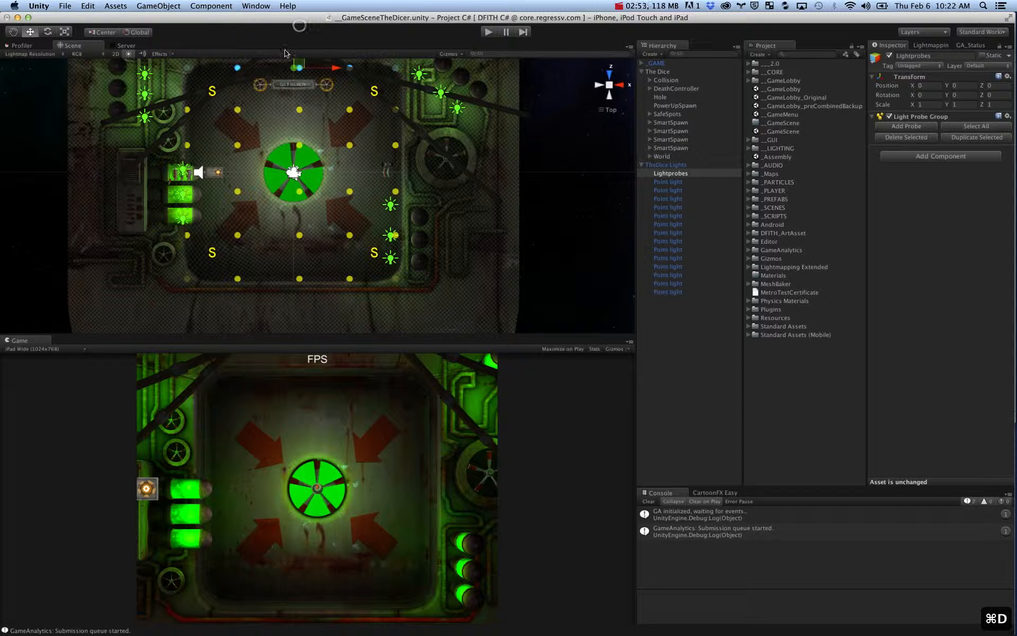
# Duplicate selected lower-edge probes, raise the copies towards the arena's rim, and repeat them along Z above each floor row.
pyautogui.click(186, 278)
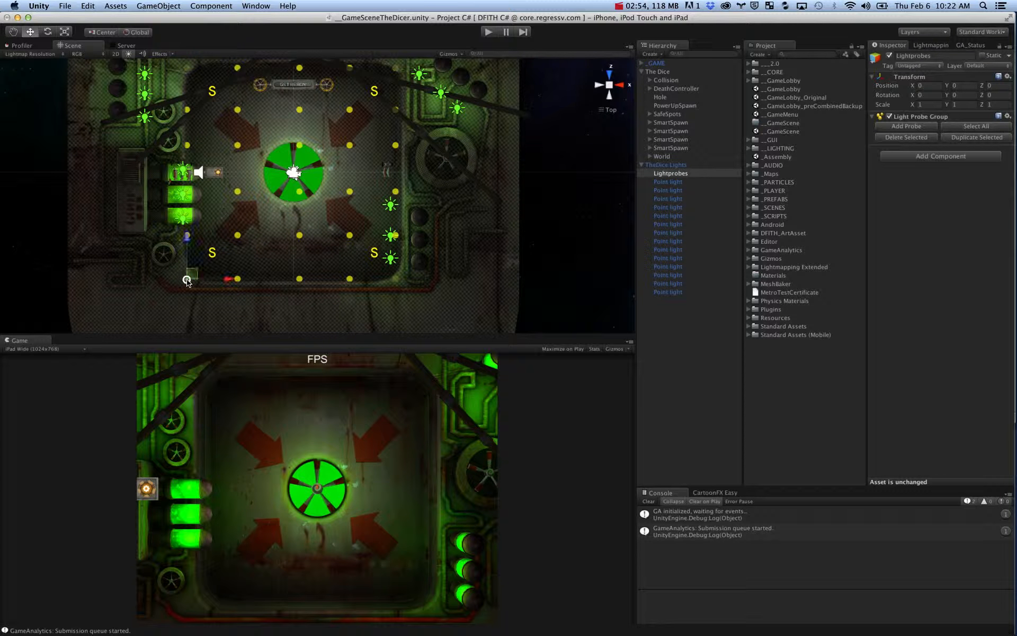
pyautogui.click(300, 279)
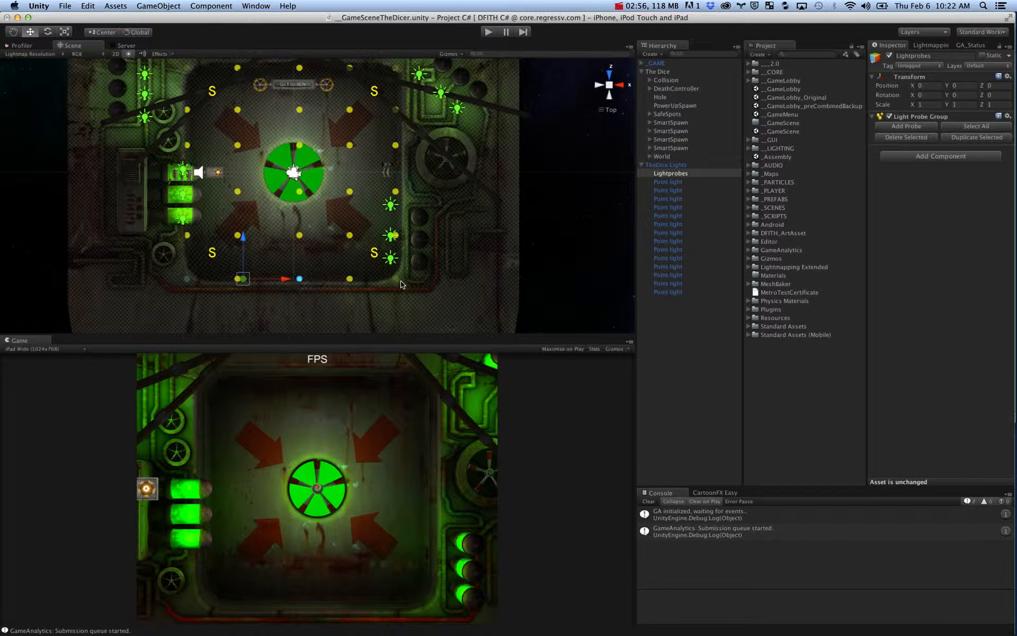
pyautogui.click(623, 87)
pyautogui.press('super+d')
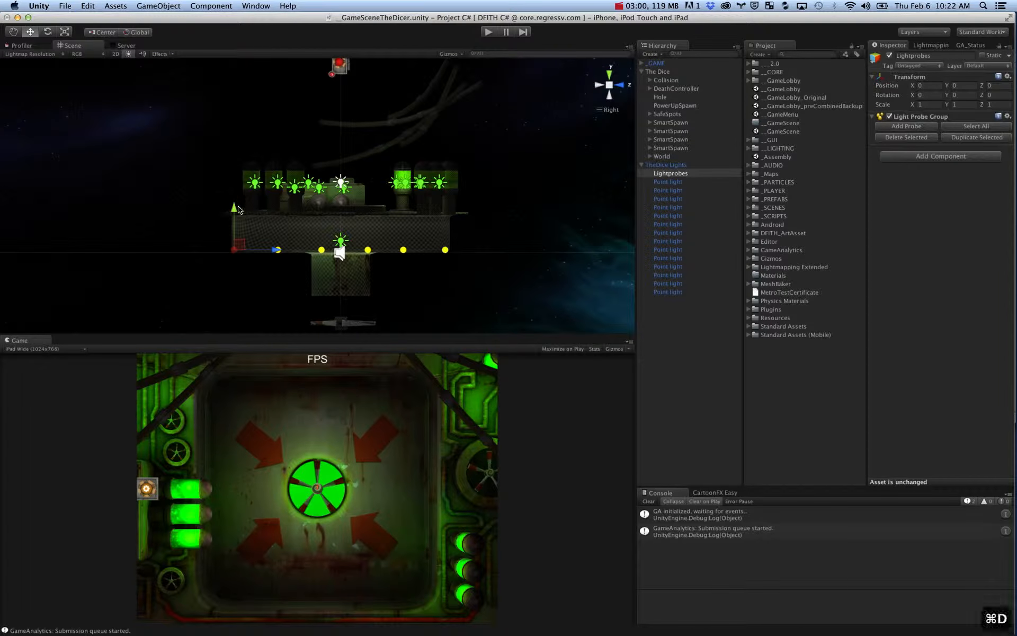
pyautogui.moveTo(234, 193); pyautogui.dragTo(234, 183)
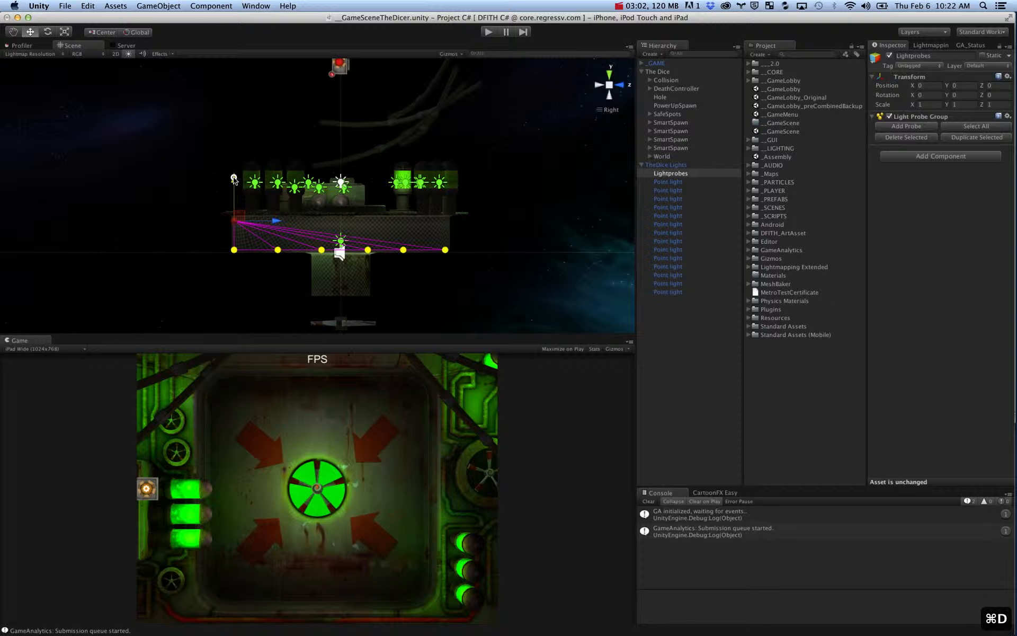
pyautogui.moveTo(277, 223); pyautogui.dragTo(485, 222)
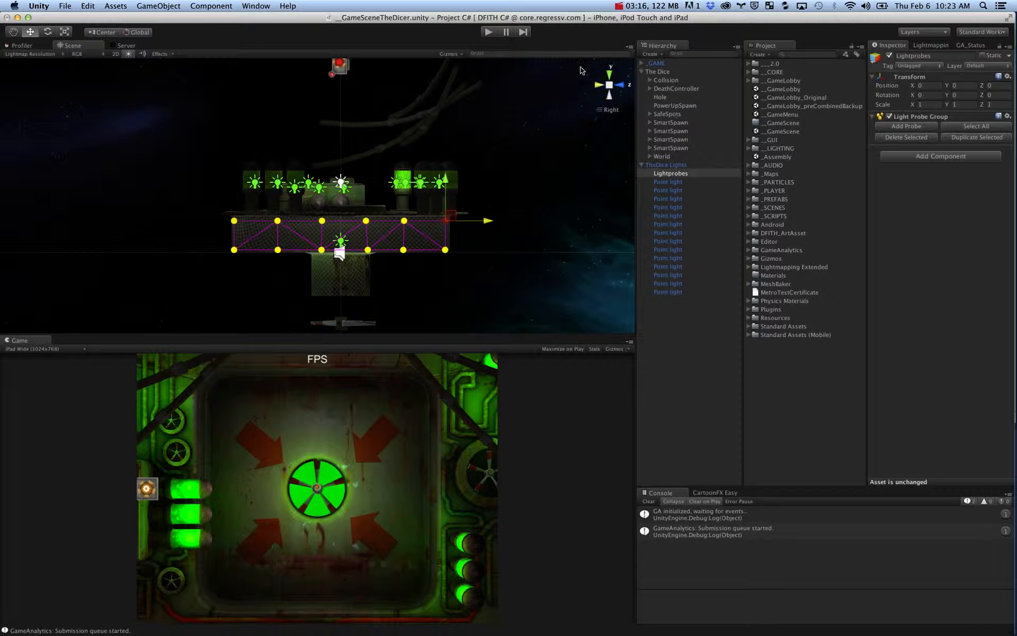
pyautogui.click(613, 77)
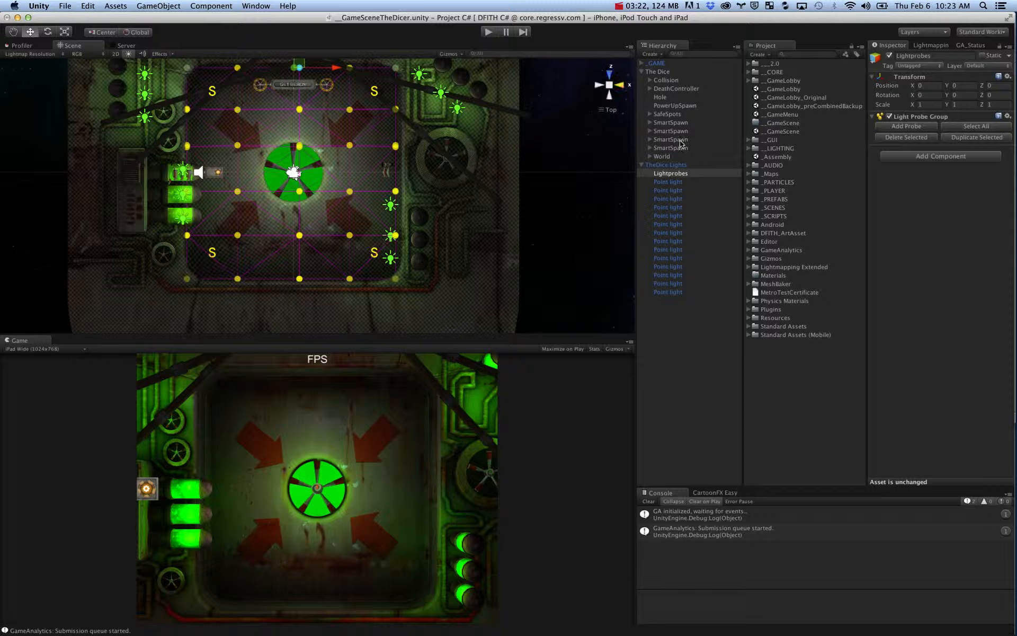
# Set the lightmap bake quality to High and bake the scene.
pyautogui.click(659, 165)
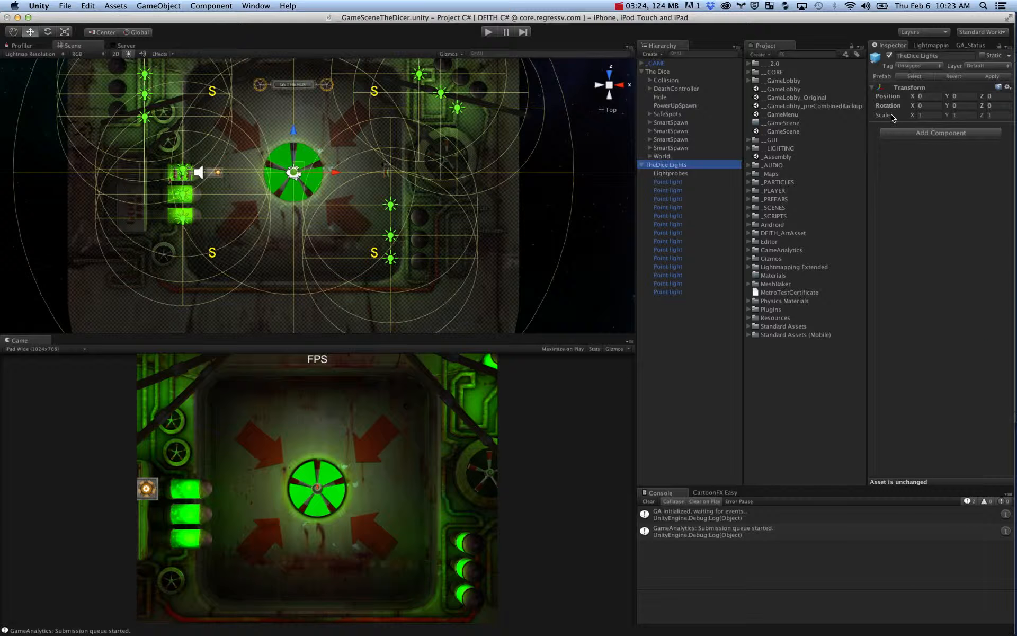
pyautogui.click(942, 45)
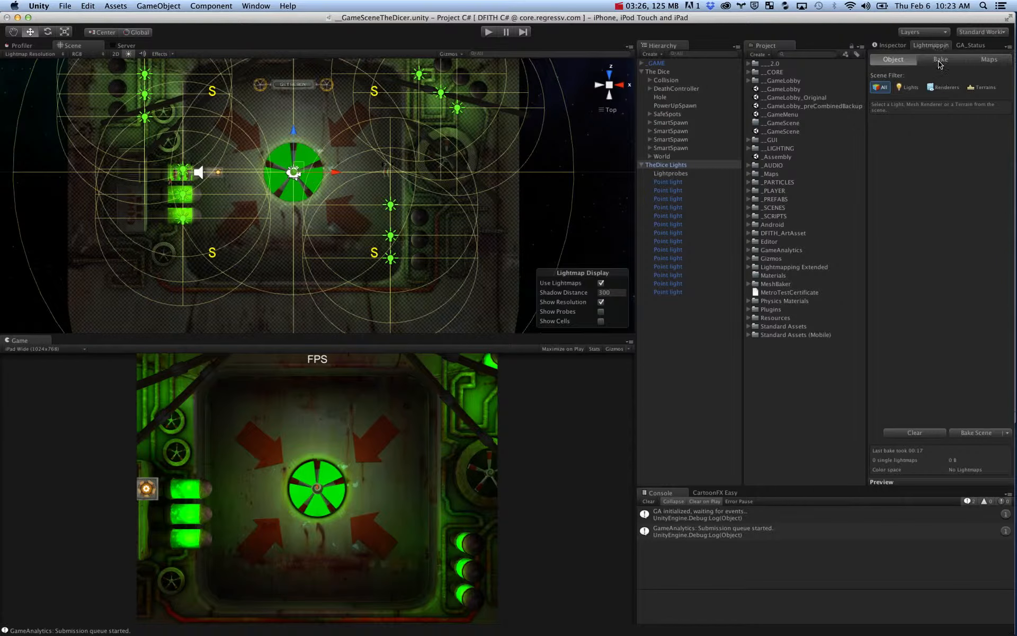
pyautogui.click(941, 59)
pyautogui.click(952, 88)
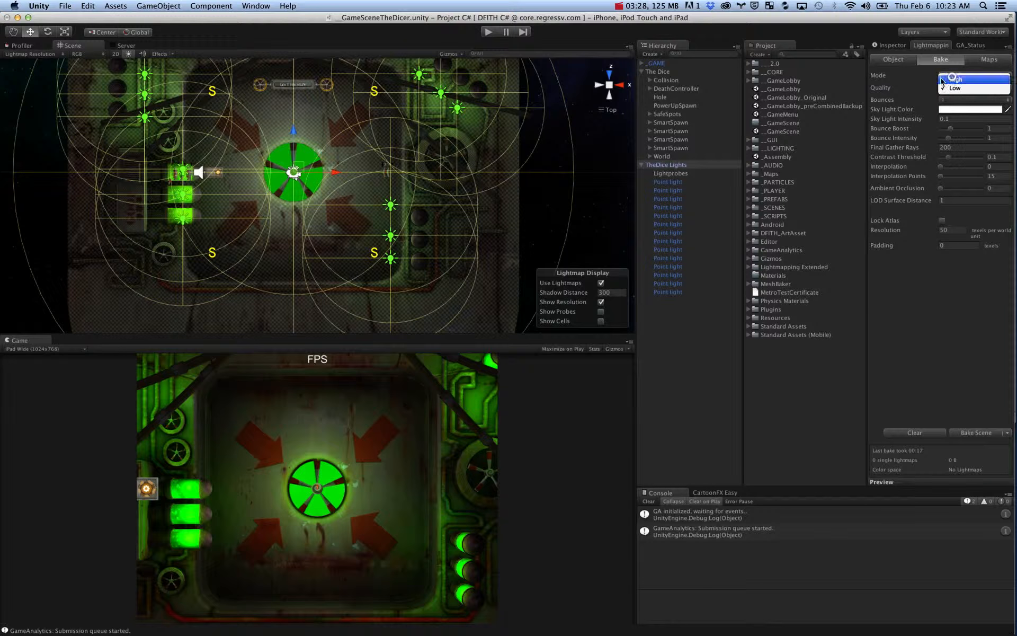
pyautogui.click(952, 80)
pyautogui.click(891, 59)
pyautogui.click(933, 59)
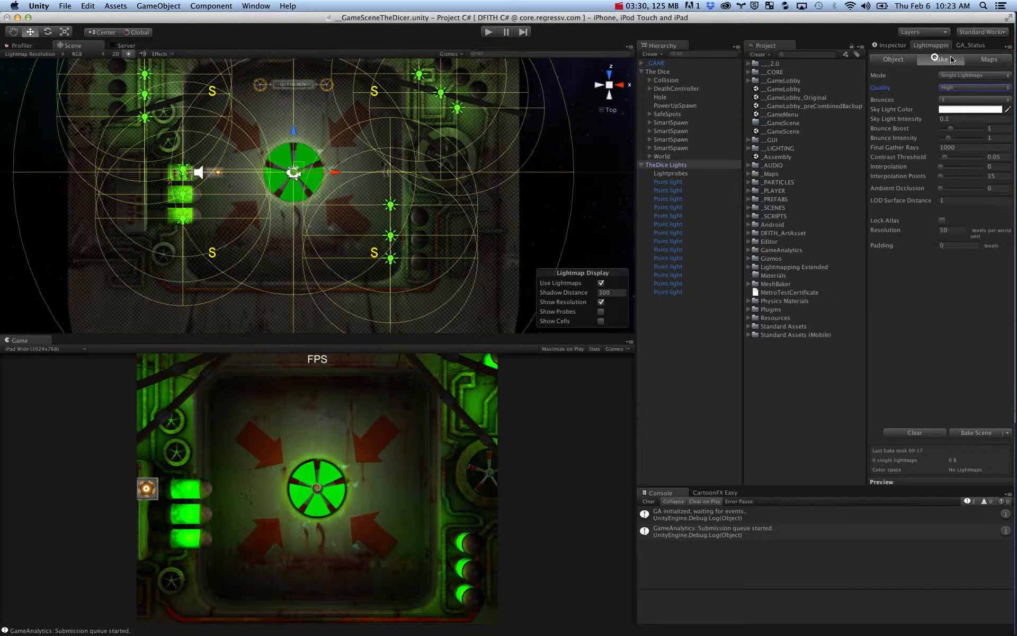
pyautogui.click(976, 58)
pyautogui.click(951, 61)
pyautogui.click(988, 434)
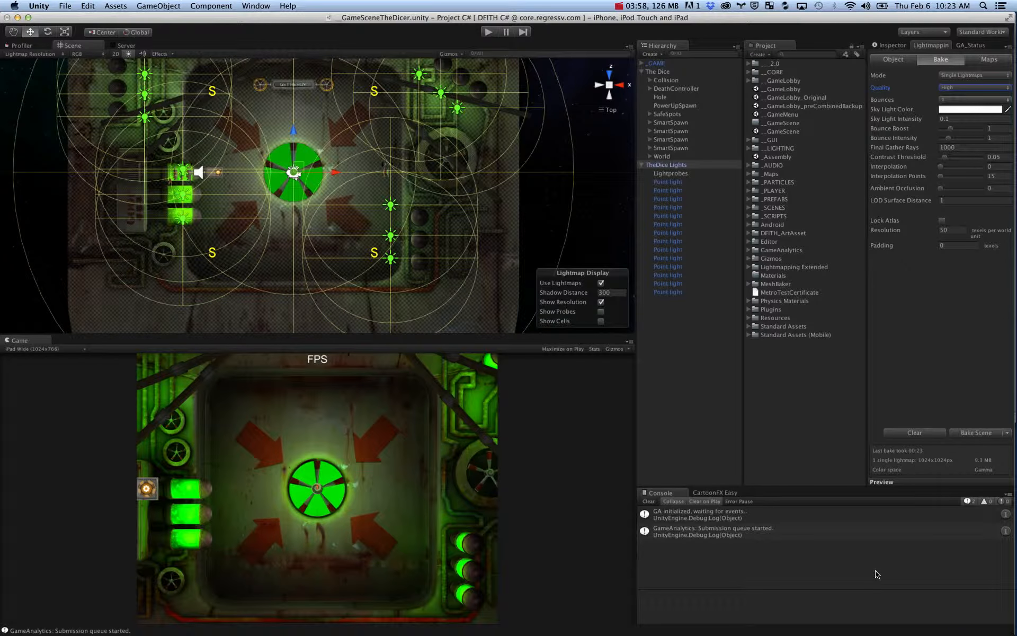
# Deactivate the TheDice Lights object.
pyautogui.click(669, 173)
pyautogui.click(686, 165)
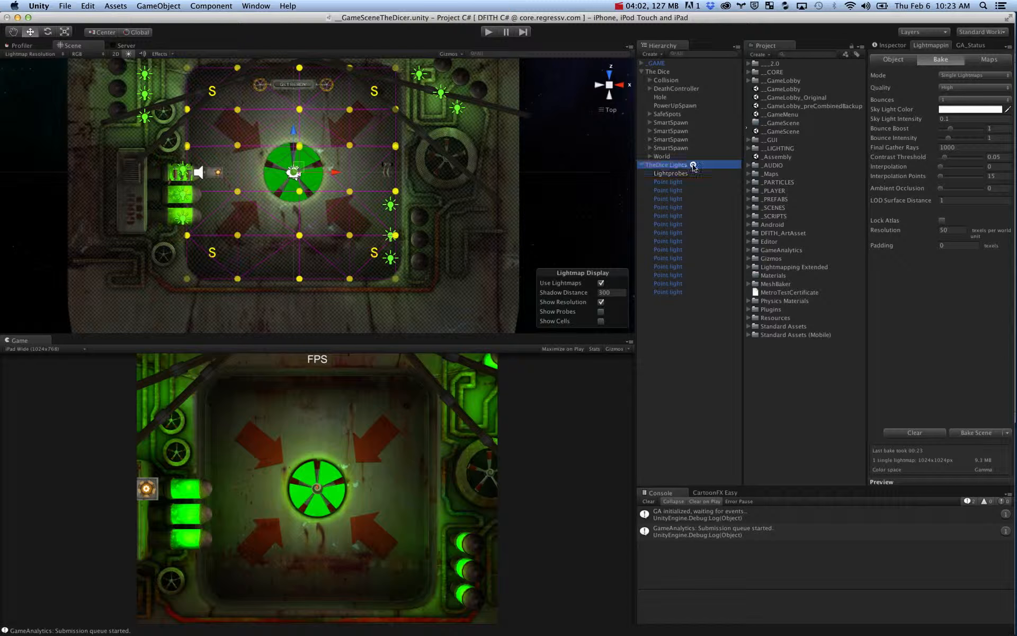
pyautogui.click(890, 44)
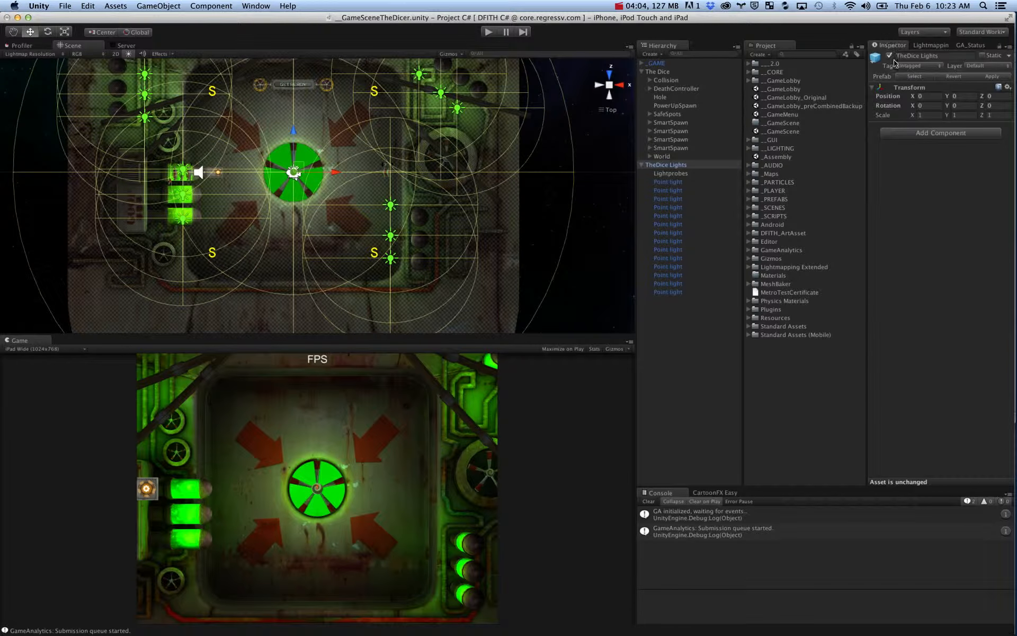
pyautogui.click(891, 55)
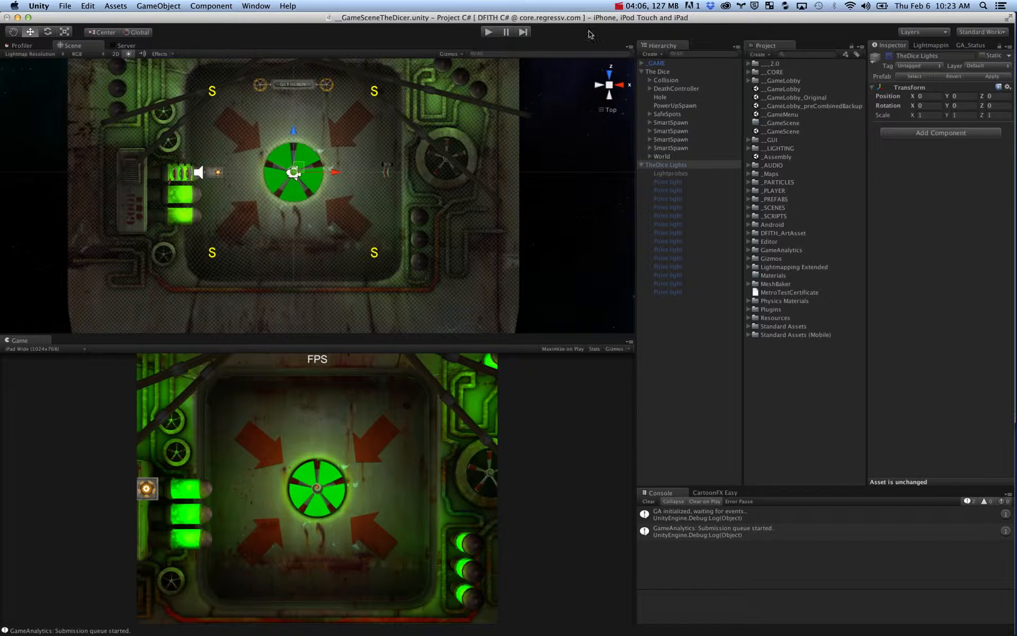
# Play-test the baked scene, skip the GameAnalytics update, check the rendering statistics, and stop the game.
pyautogui.click(489, 32)
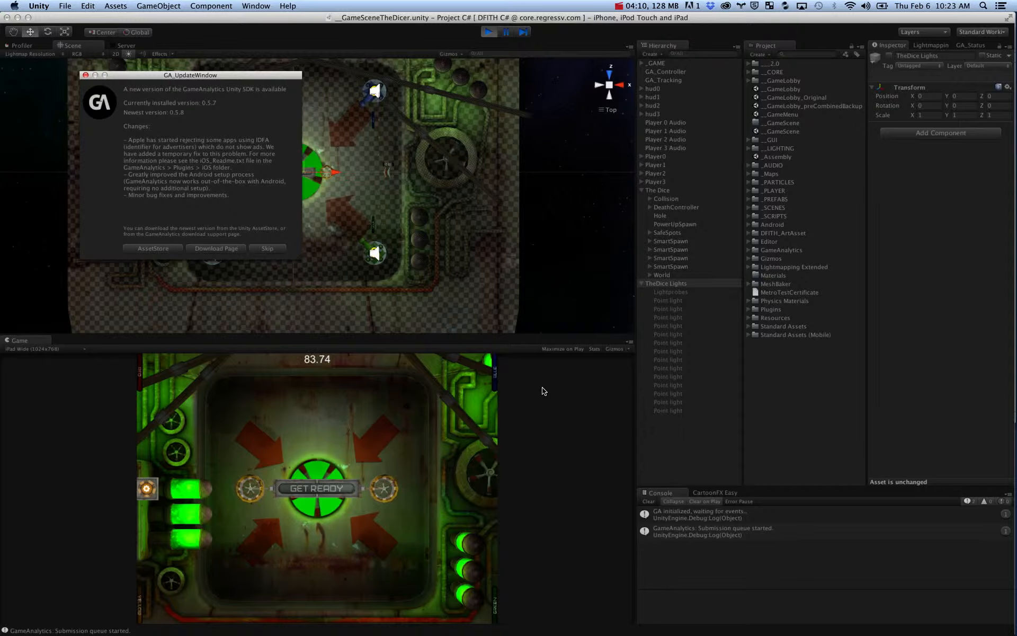
pyautogui.click(267, 248)
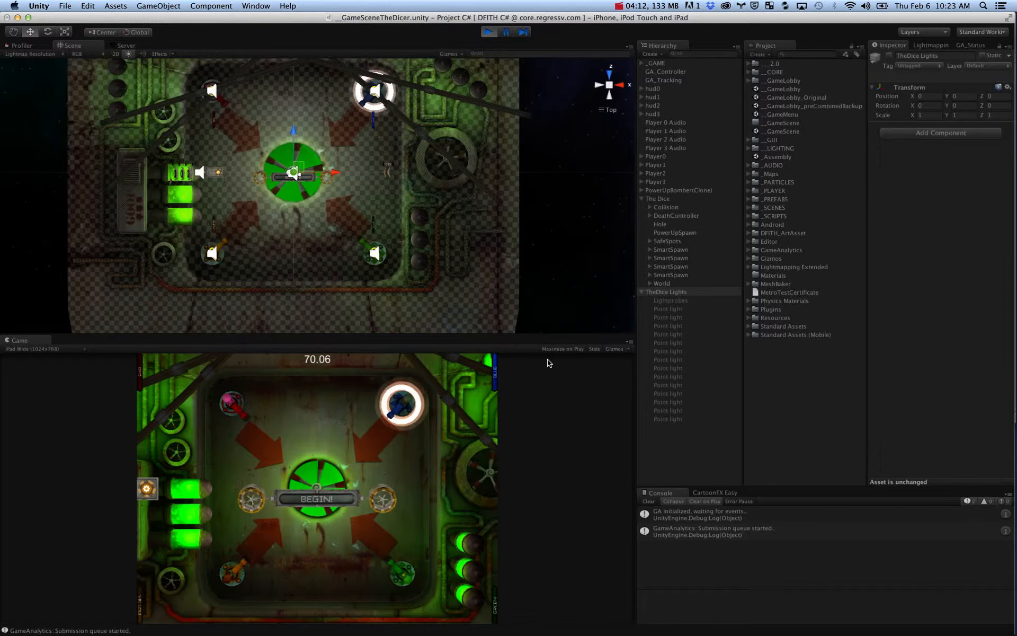
pyautogui.click(595, 349)
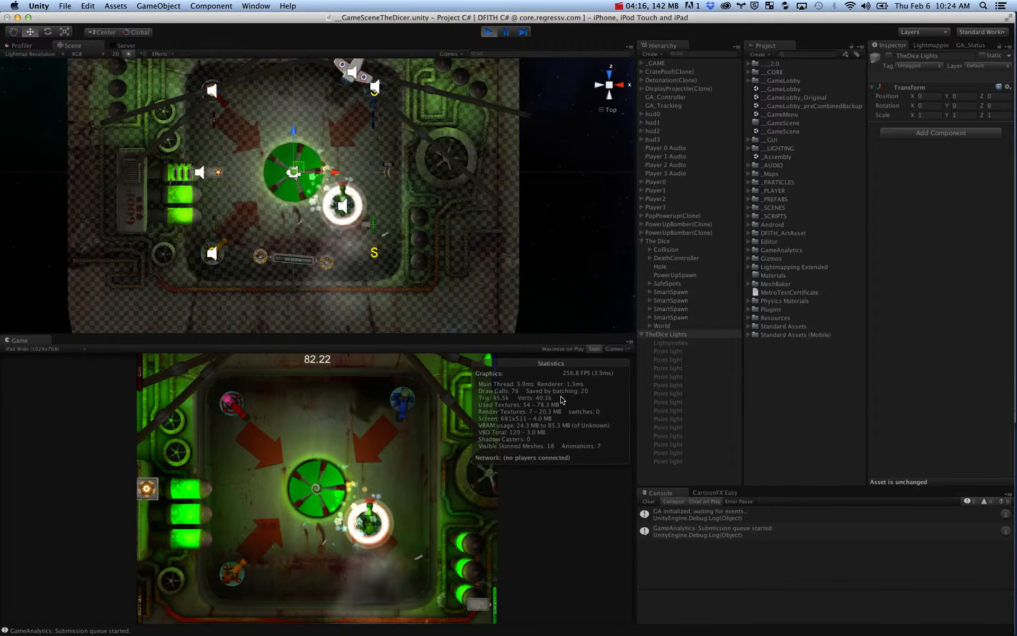
pyautogui.click(595, 349)
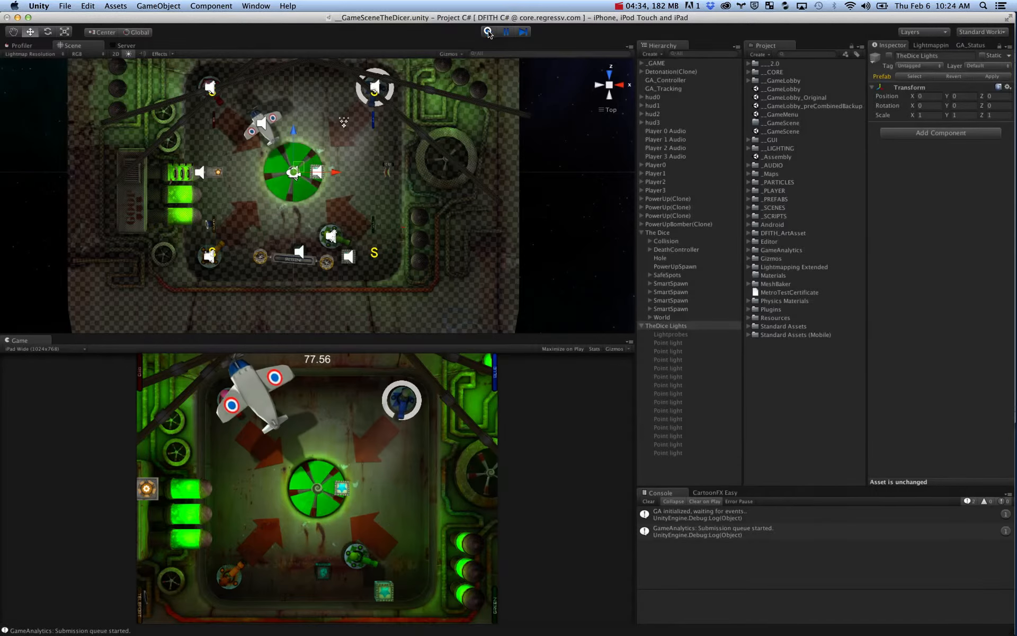
pyautogui.click(488, 33)
# Expand World's Static group to show its meshes and add a Mesh Baker object with texture and mesh bakers to the scene.
pyautogui.click(647, 162)
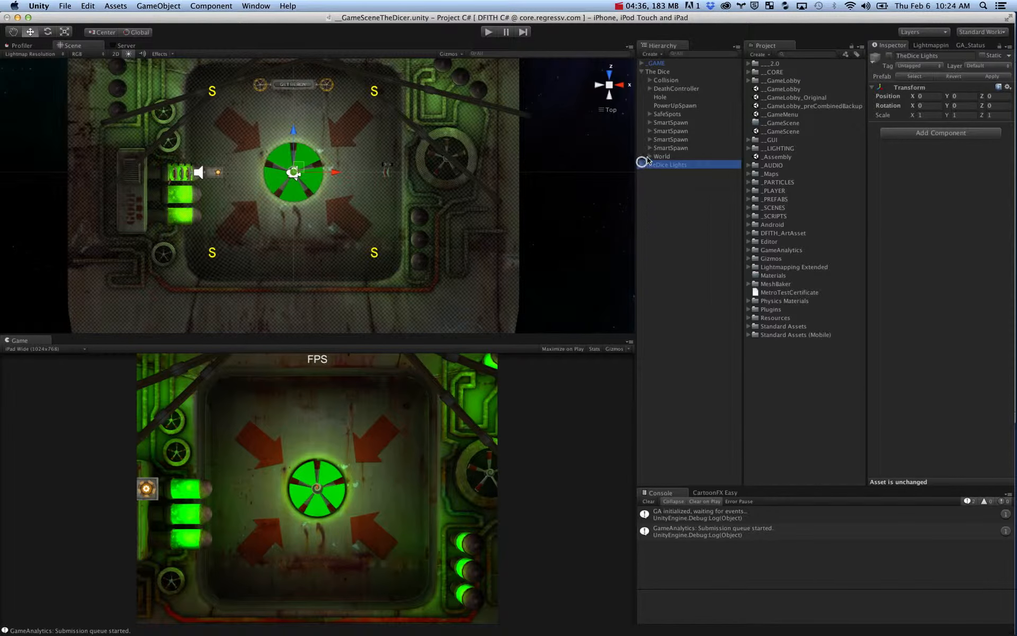
pyautogui.click(650, 156)
pyautogui.click(659, 181)
pyautogui.click(669, 181)
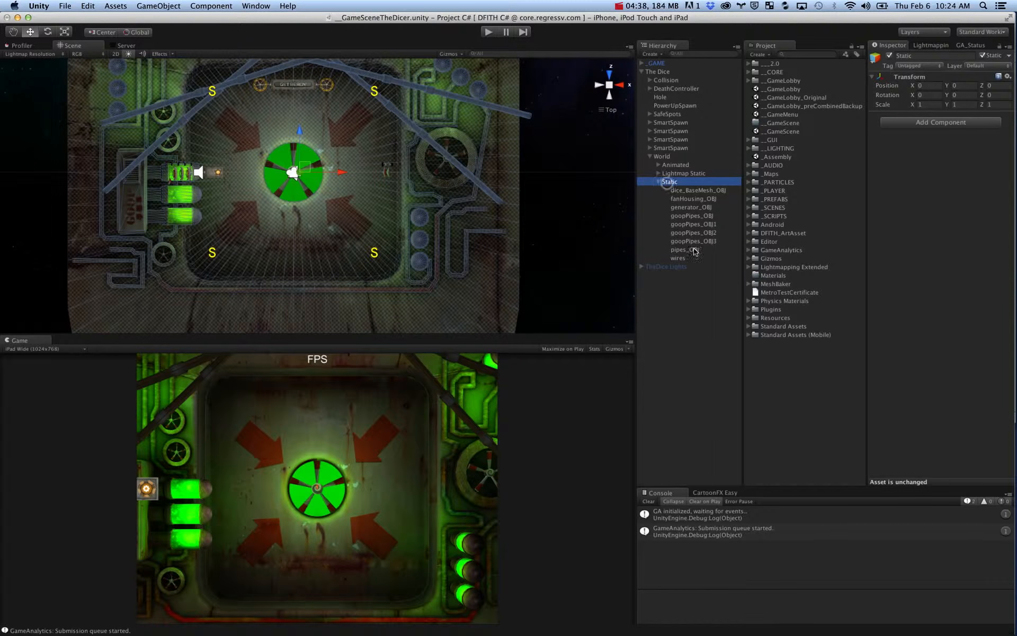
pyautogui.click(688, 233)
pyautogui.click(671, 182)
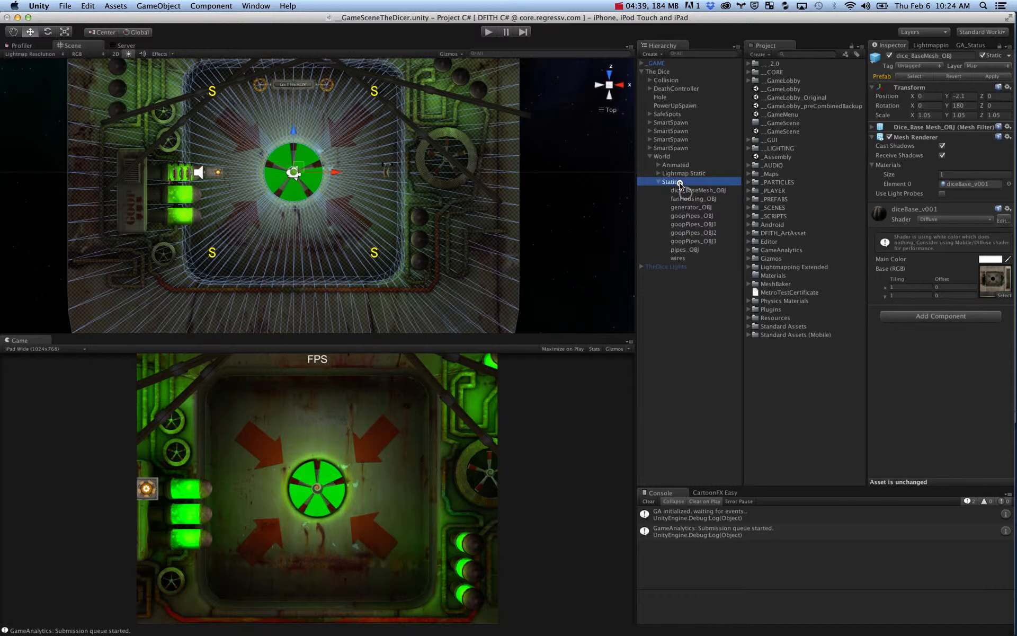
pyautogui.click(649, 55)
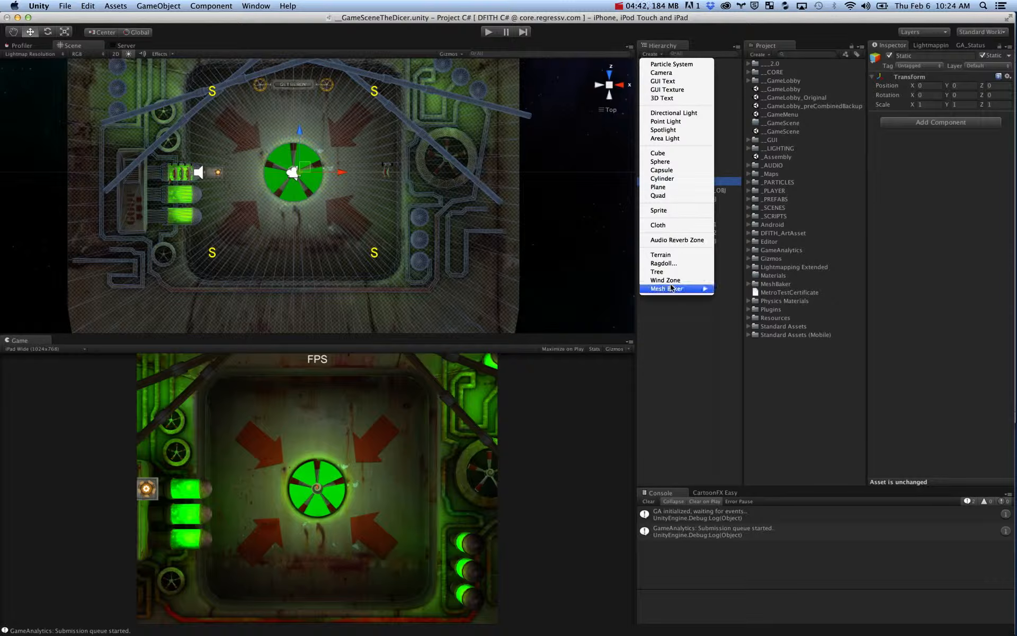
pyautogui.moveTo(670, 288)
pyautogui.click(773, 297)
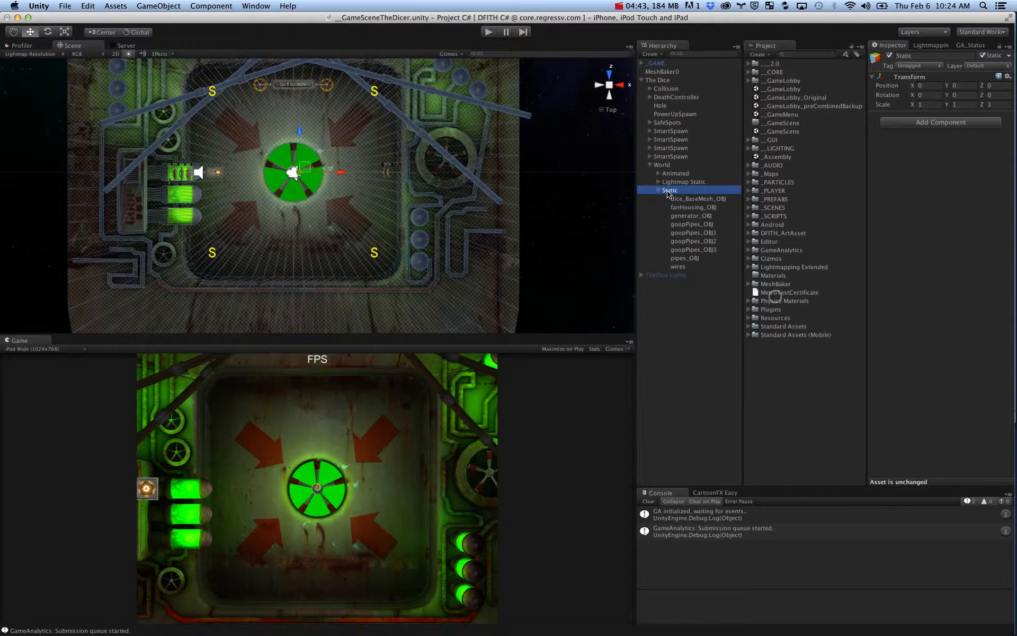
# Move the new mesh baker object under World and rename it MeshBakerStatic.
pyautogui.click(662, 72)
pyautogui.moveTo(662, 71); pyautogui.dragTo(682, 166)
pyautogui.press('Return')
pyautogui.write('MeshBa')
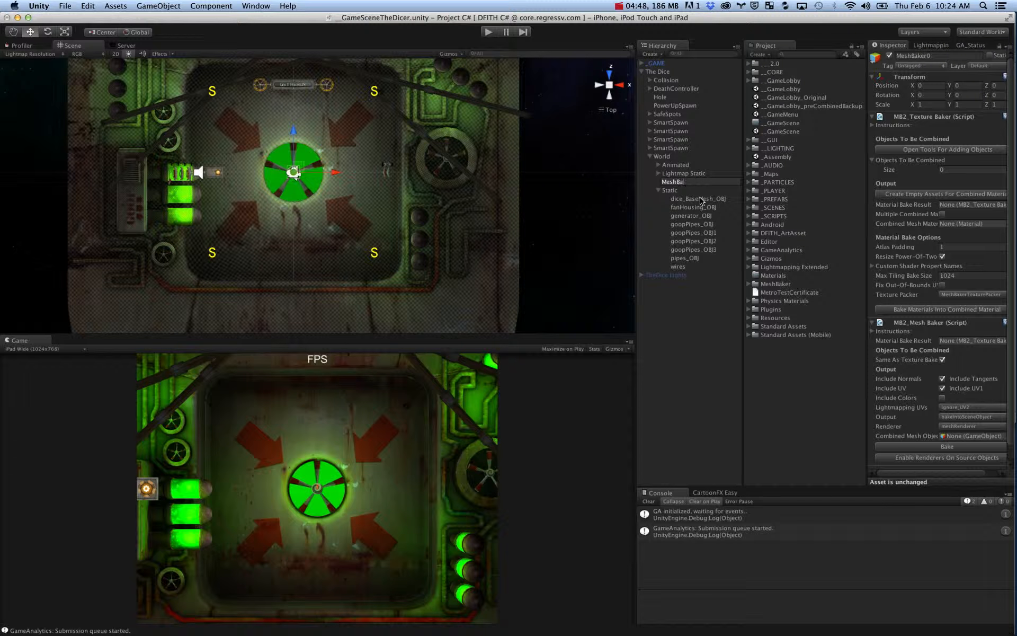
pyautogui.write('kerSTatiic')
pyautogui.press('Return')
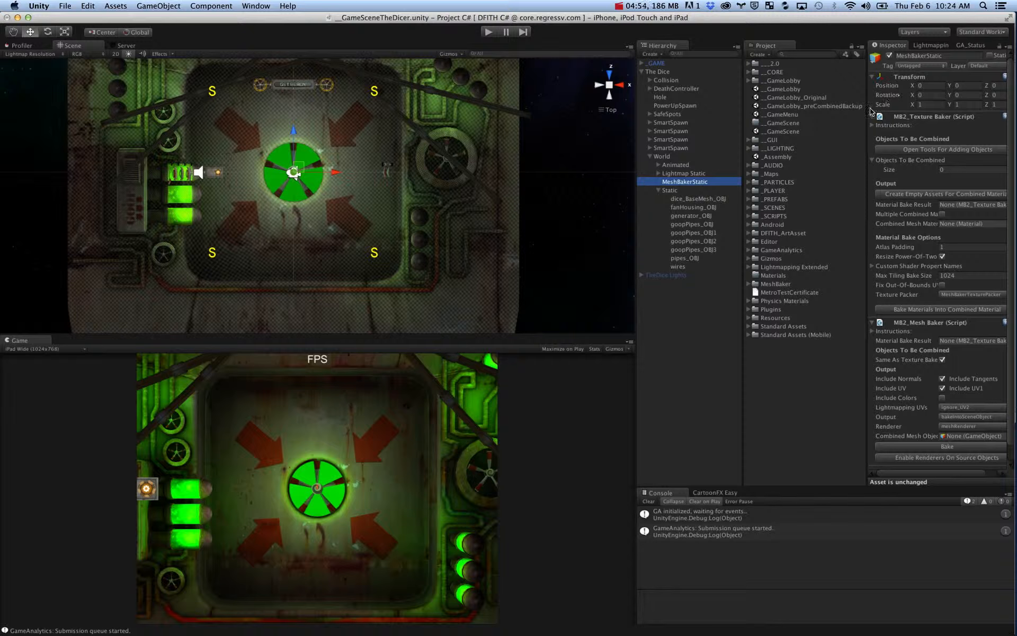
# Lock the Inspector on MeshBakerStatic and add all Static meshes, from dice_BaseMesh_OBJ to wires, to Objects To Be Combined.
pyautogui.moveTo(868, 110); pyautogui.dragTo(849, 108)
pyautogui.click(1000, 46)
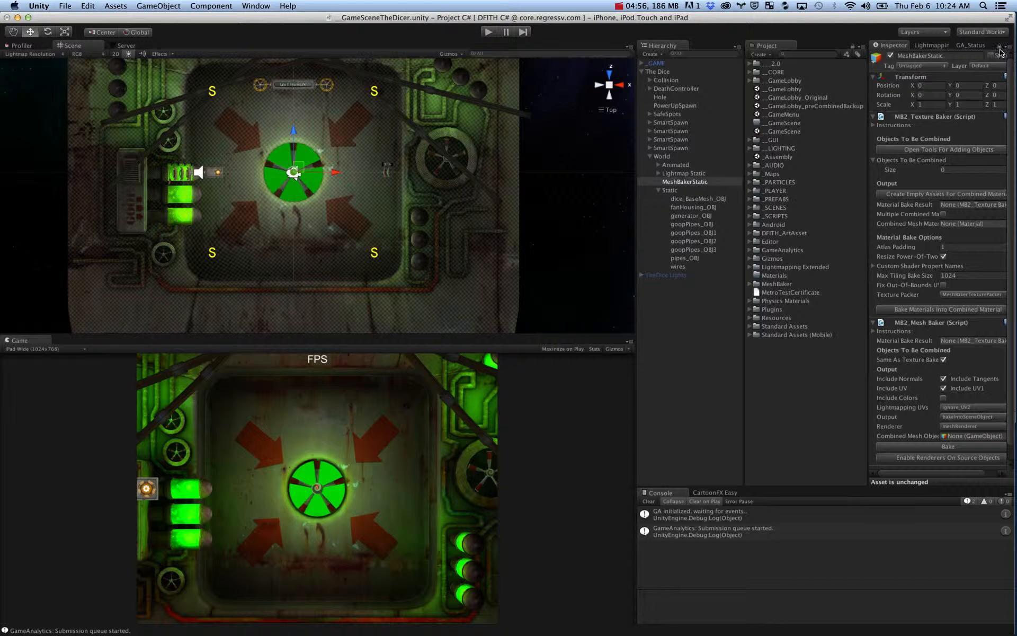
pyautogui.click(688, 199)
pyautogui.keyDown('shift'); pyautogui.click(695, 266); pyautogui.keyUp('shift')
pyautogui.moveTo(695, 266); pyautogui.dragTo(938, 158)
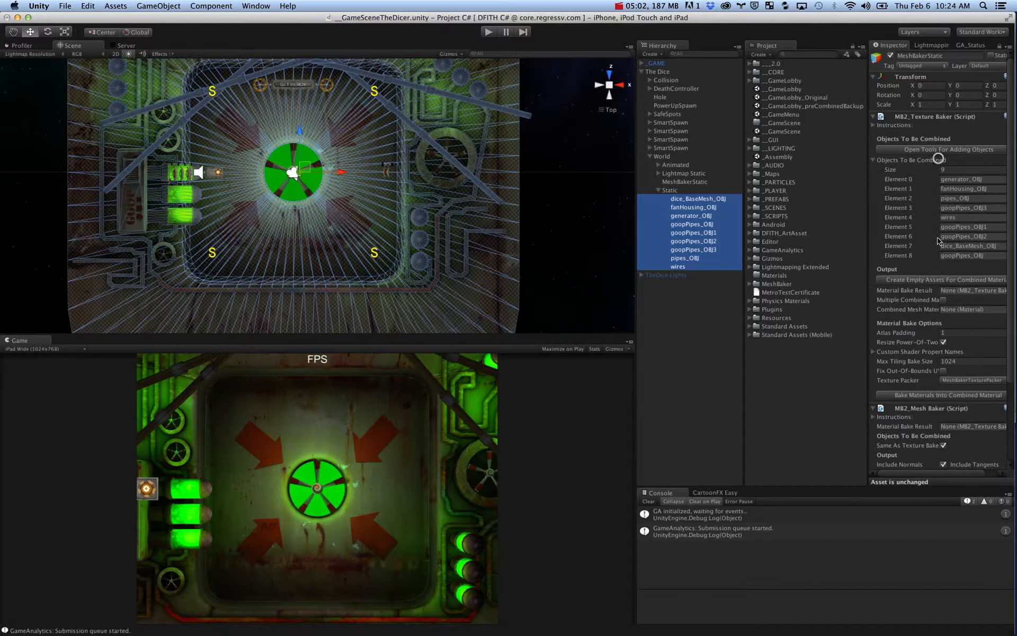
# Begin creating empty assets for the combined material and add a folder named The Dicer inside ___2.0/Materials to hold them.
pyautogui.scroll(-3, 945, 321)
pyautogui.click(923, 241)
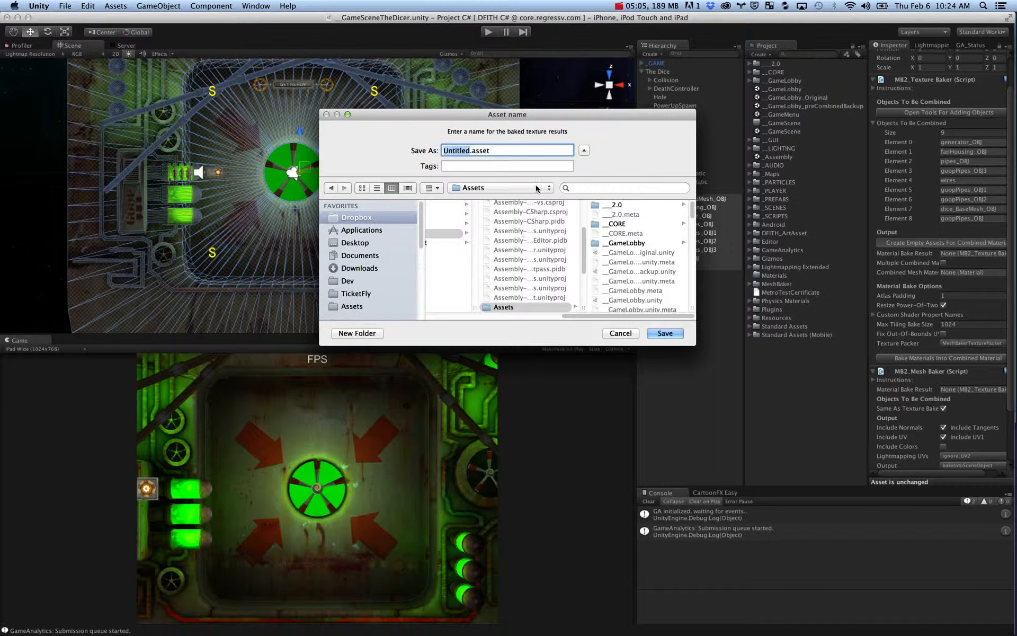
pyautogui.click(631, 205)
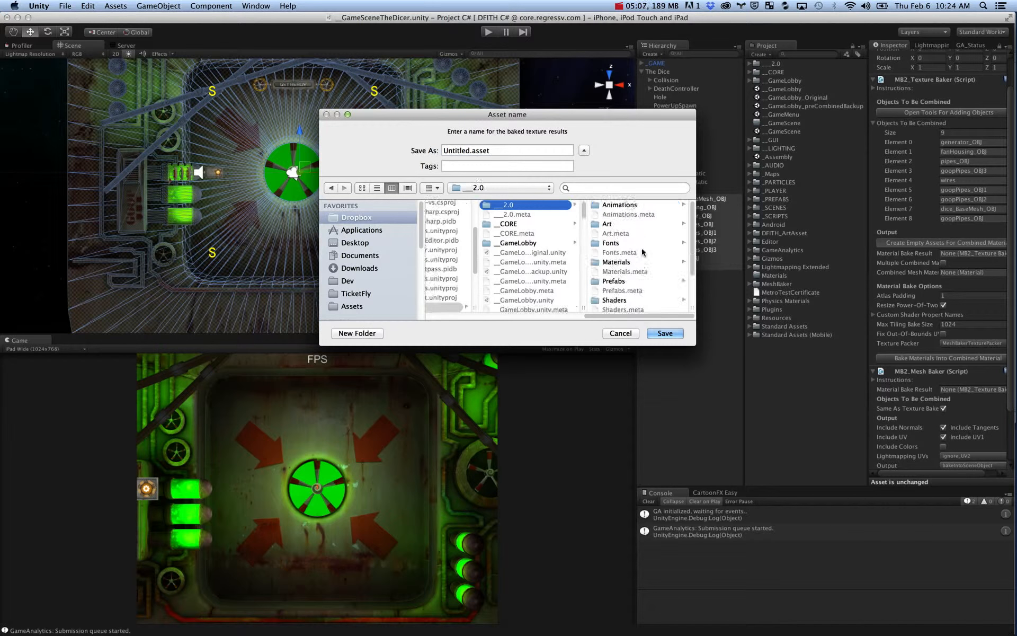
pyautogui.click(628, 263)
pyautogui.click(355, 334)
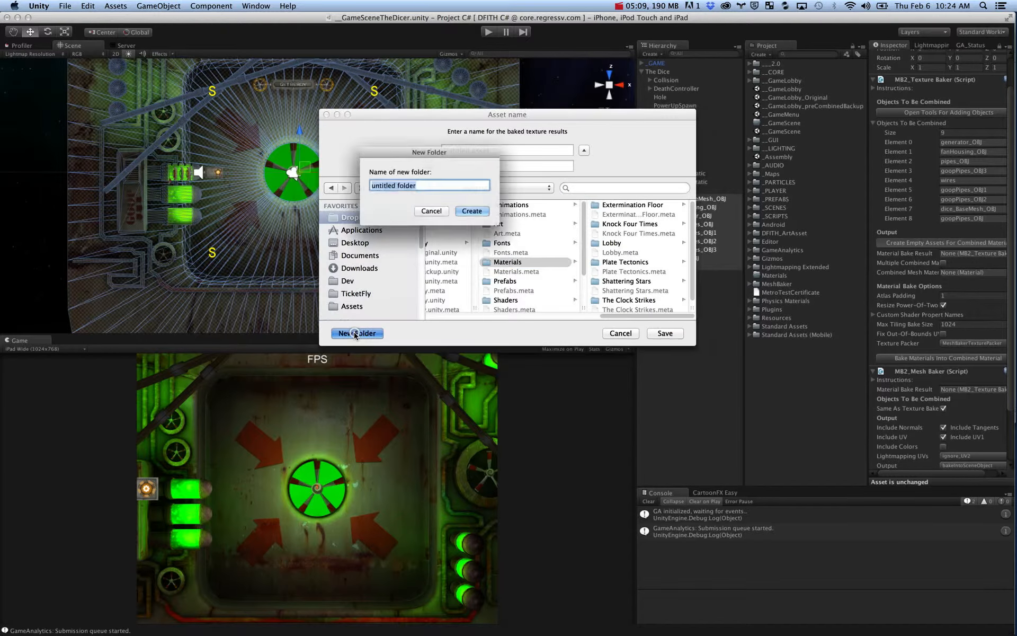
pyautogui.write('The Dicer')
pyautogui.press('Return')
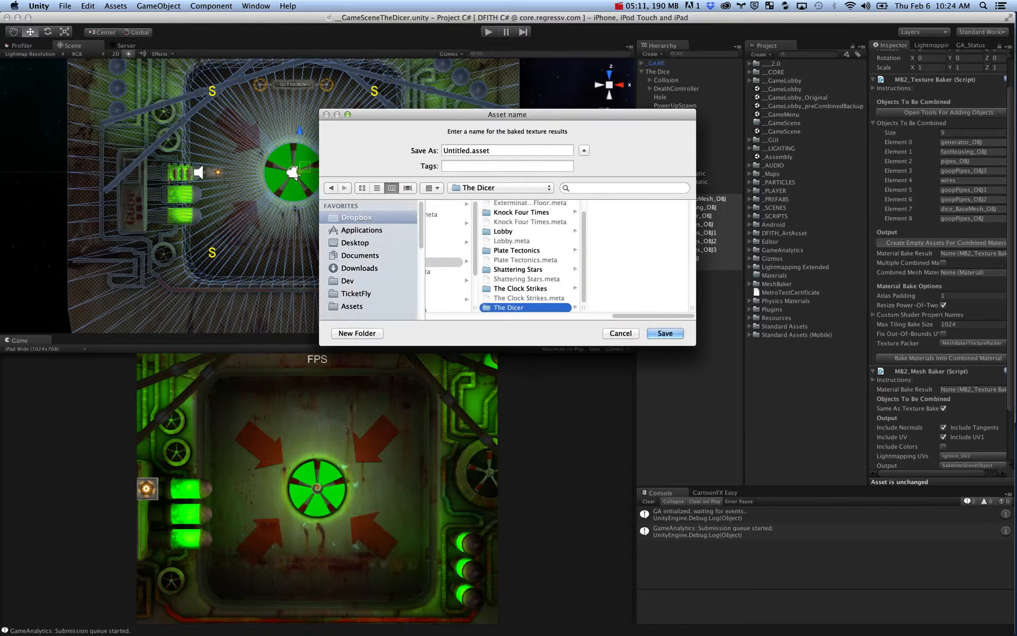
# Save the baked texture results asset as Static in The Dicer folder and bake the materials into the combined material.
pyautogui.click(469, 151)
pyautogui.doubleClick(469, 151)
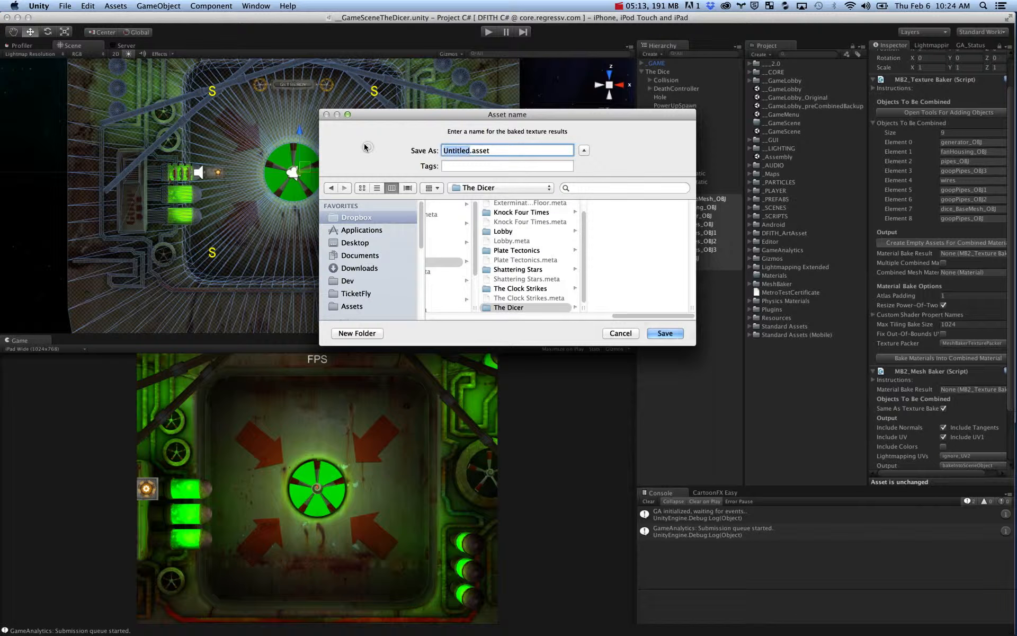
pyautogui.write('Static')
pyautogui.press('Return')
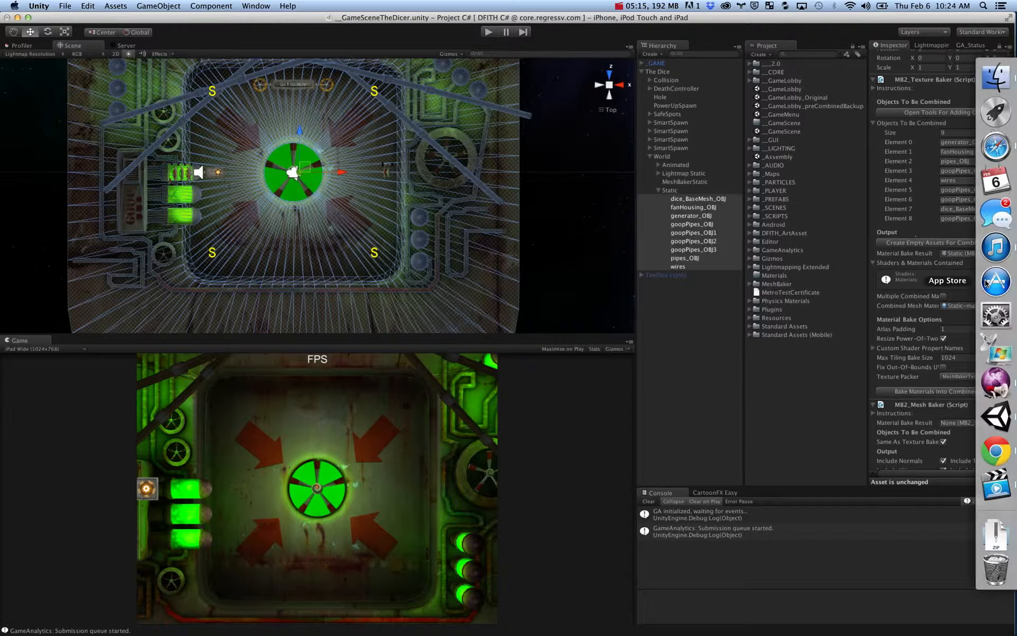
pyautogui.scroll(-2, 918, 335)
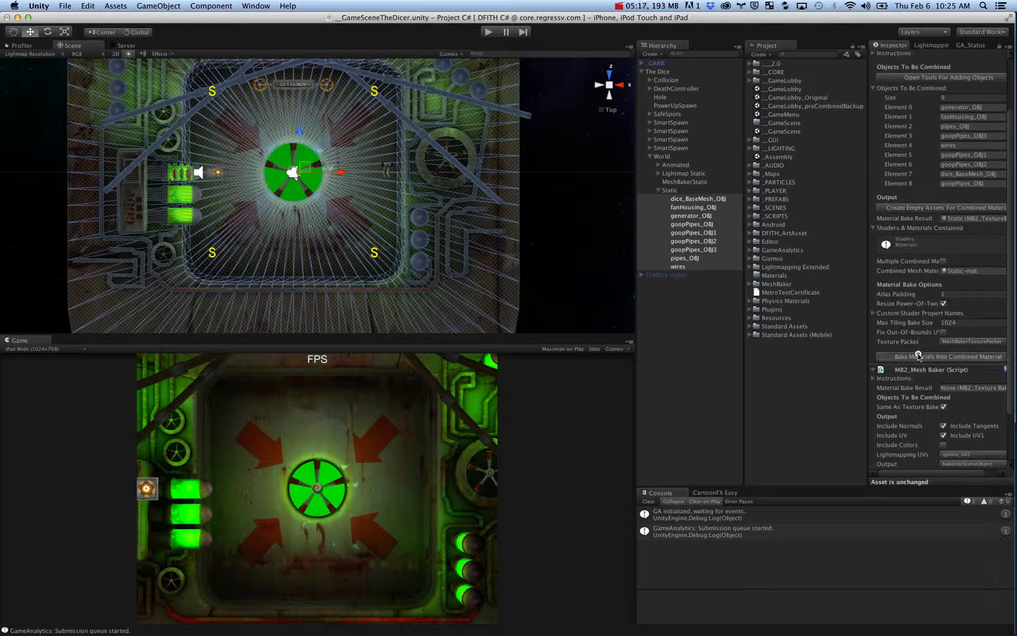
pyautogui.click(919, 357)
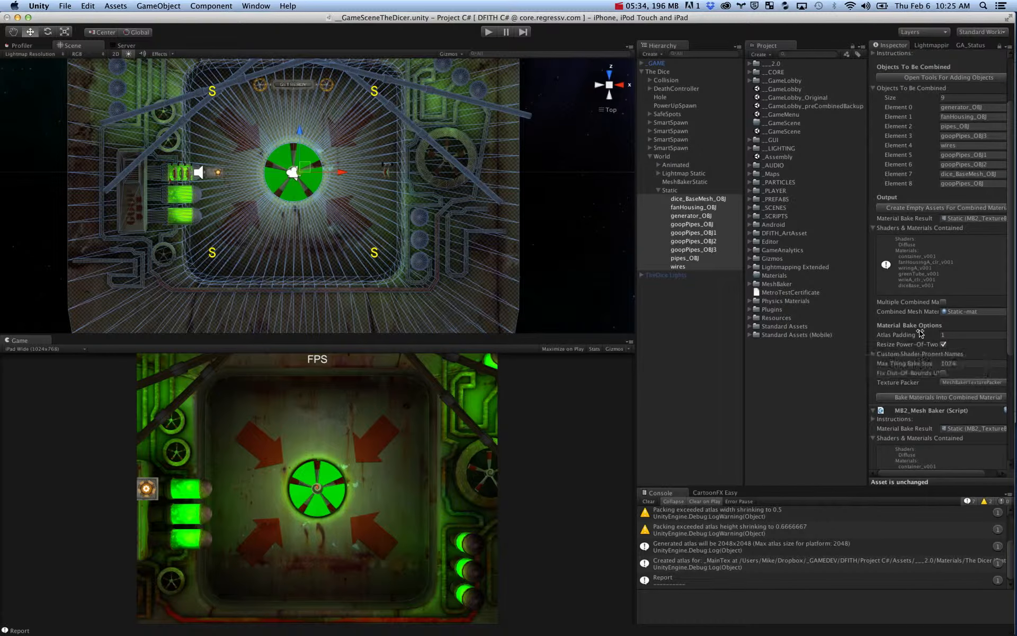
# Set the mesh baker's Lightmapping UVs to preserve_current_lightmapping and bake the Static meshes into a combined mesh.
pyautogui.scroll(-10, 920, 332)
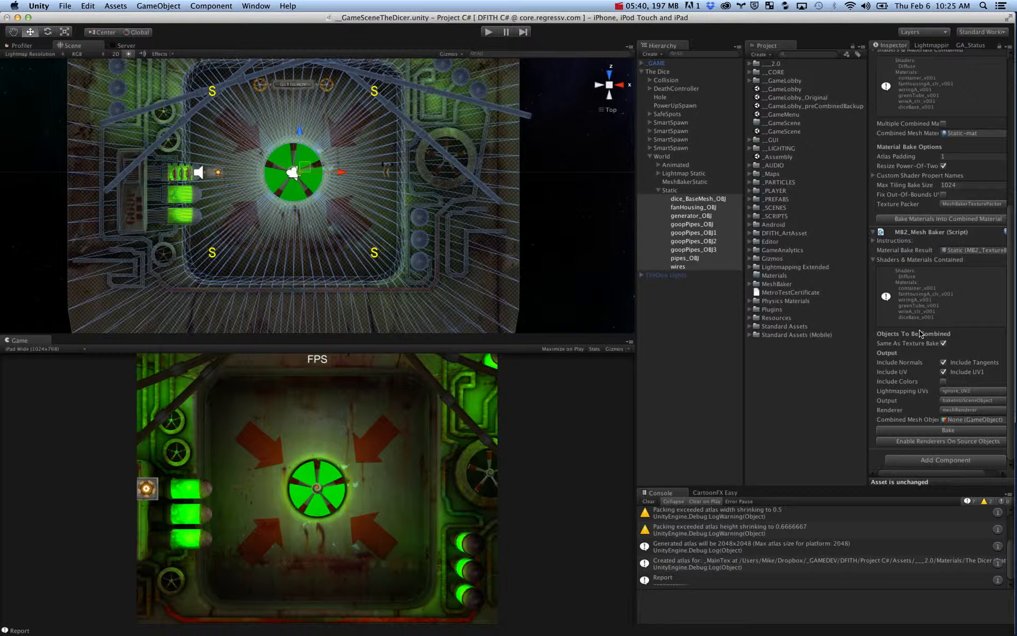
pyautogui.click(966, 395)
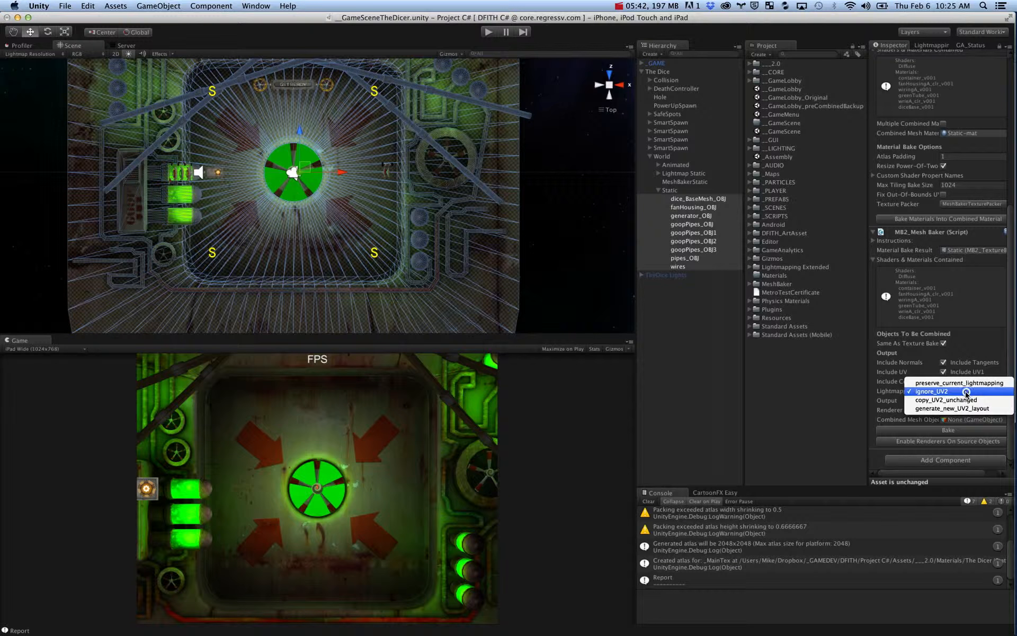
pyautogui.click(953, 383)
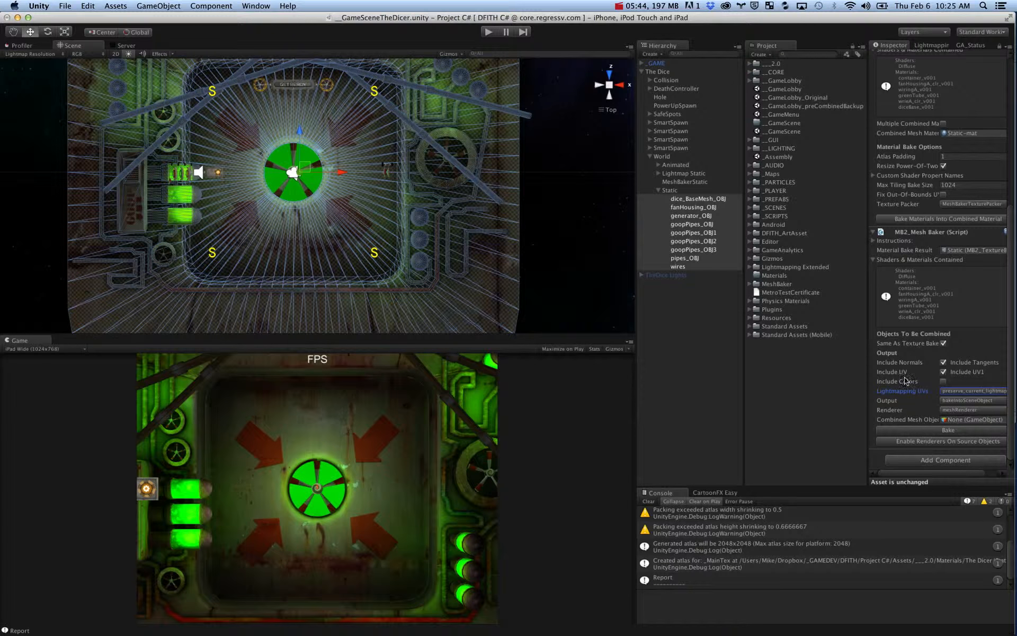
pyautogui.click(932, 432)
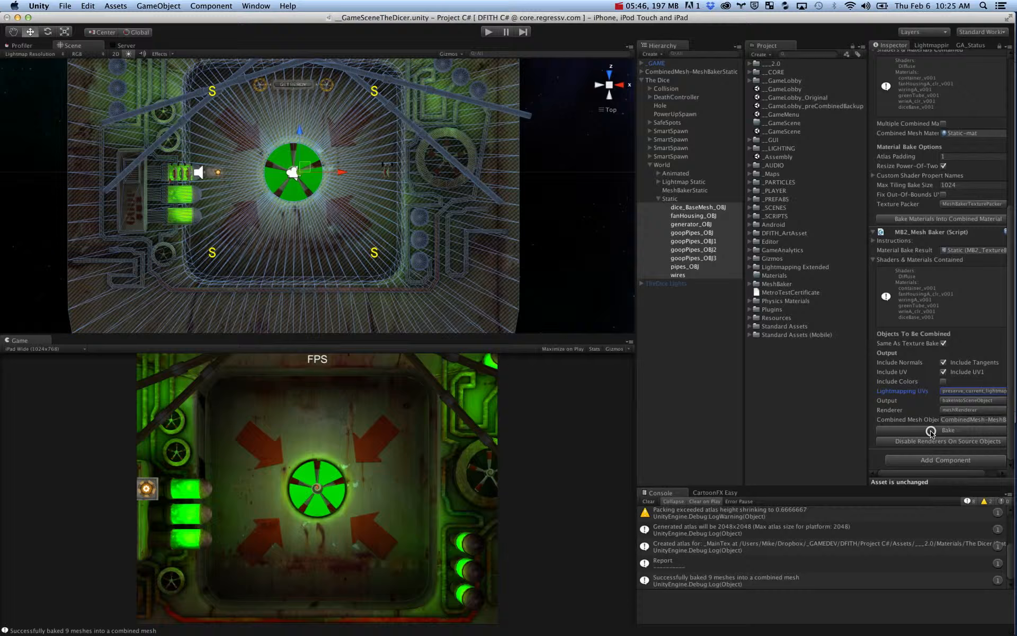
# Move the baked combined mesh object under World and rename it MeshBakerStatic.
pyautogui.click(675, 72)
pyautogui.moveTo(695, 106); pyautogui.dragTo(668, 166)
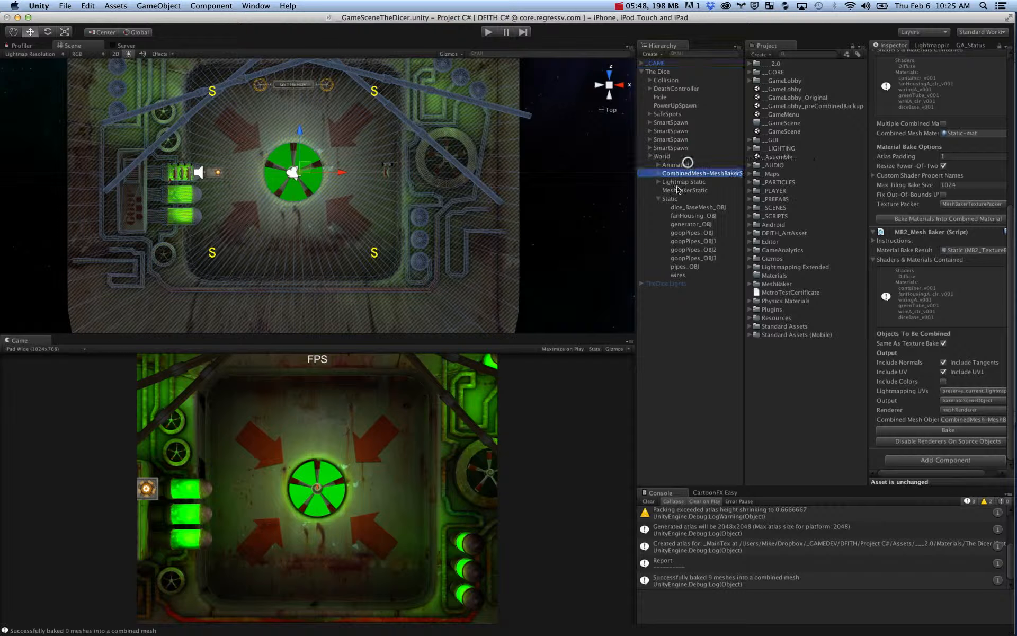
pyautogui.press('Return')
pyautogui.write('M')
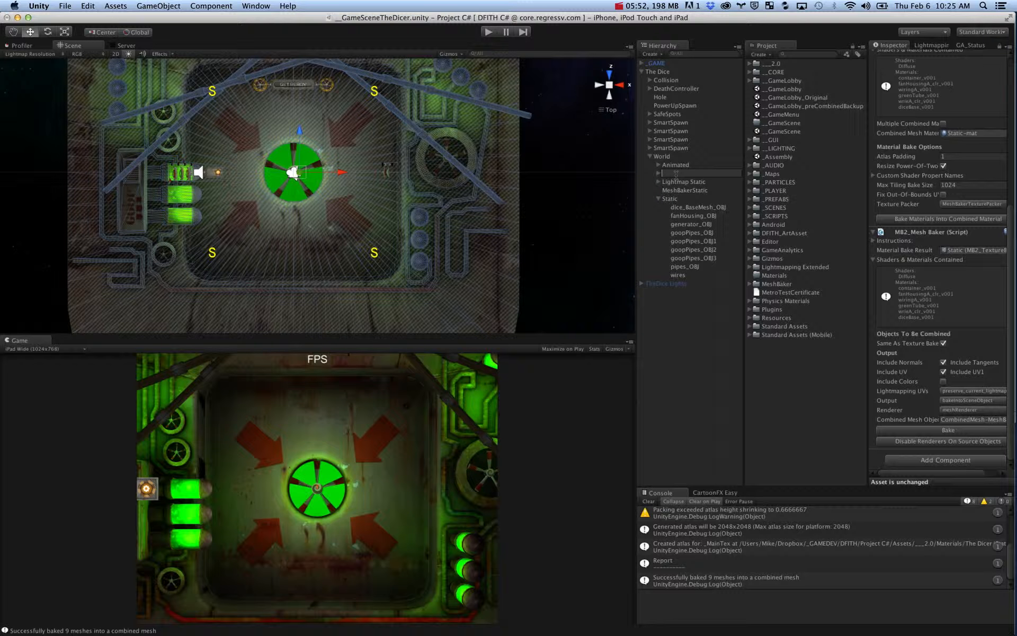
pyautogui.press('BackSpace')
pyautogui.write('MeshBakerStatic')
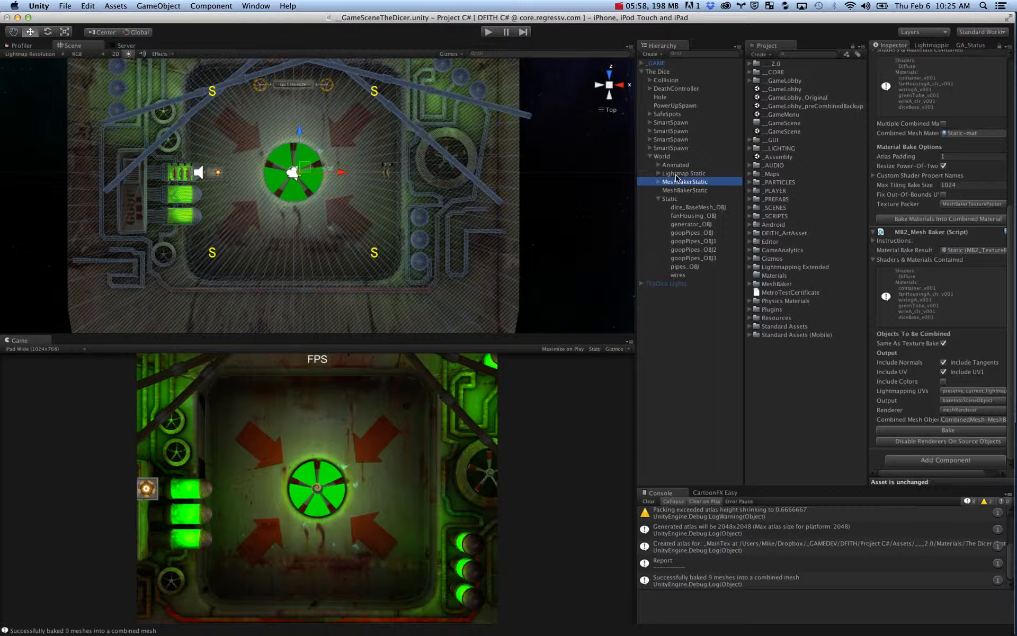
# Unlock the Inspector, deactivate the Static group, and examine the combined mesh in the scene from an angle.
pyautogui.click(682, 198)
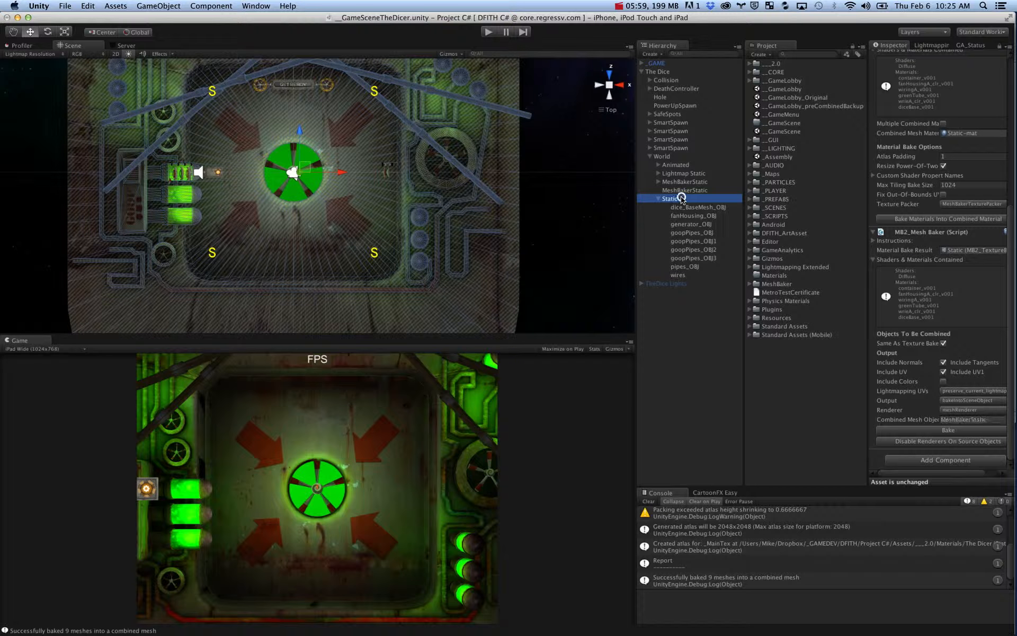
pyautogui.click(1001, 46)
pyautogui.click(891, 56)
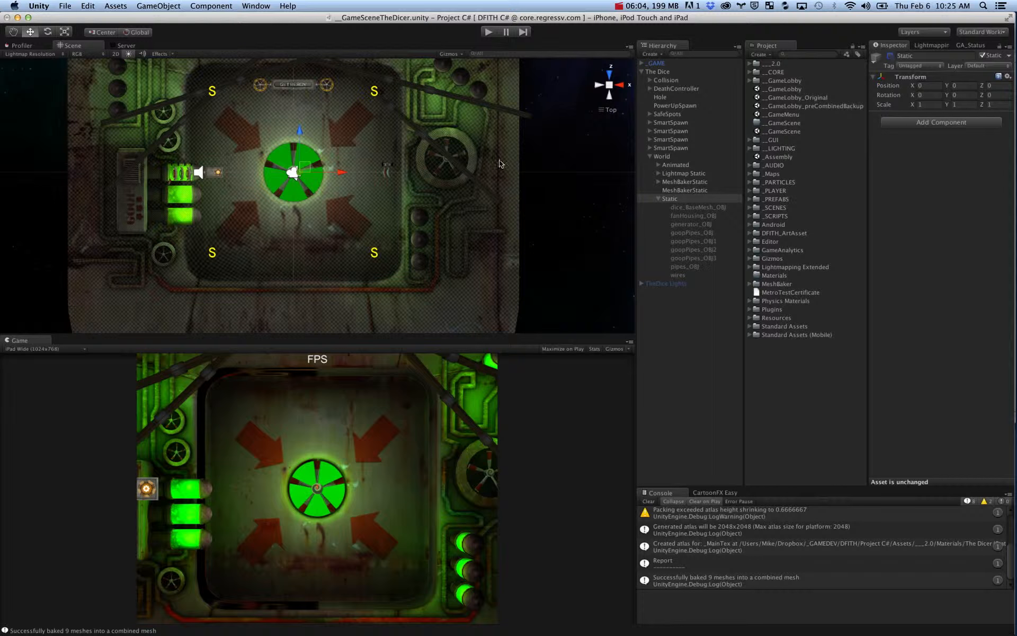
pyautogui.keyDown('alt'); pyautogui.moveTo(437, 182); pyautogui.dragTo(334, 83); pyautogui.keyUp('alt')
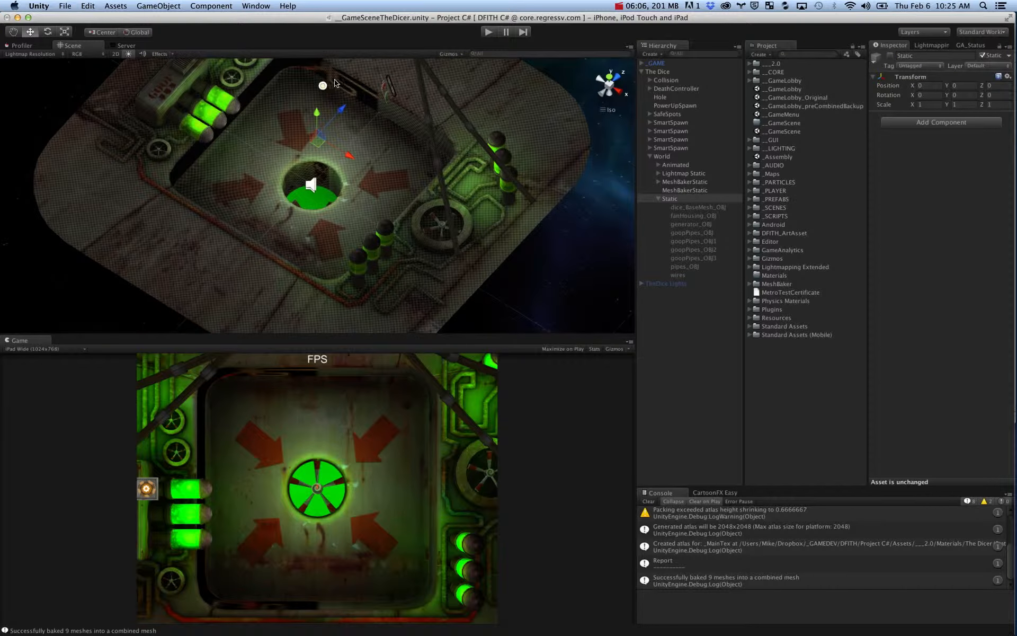
pyautogui.click(334, 83)
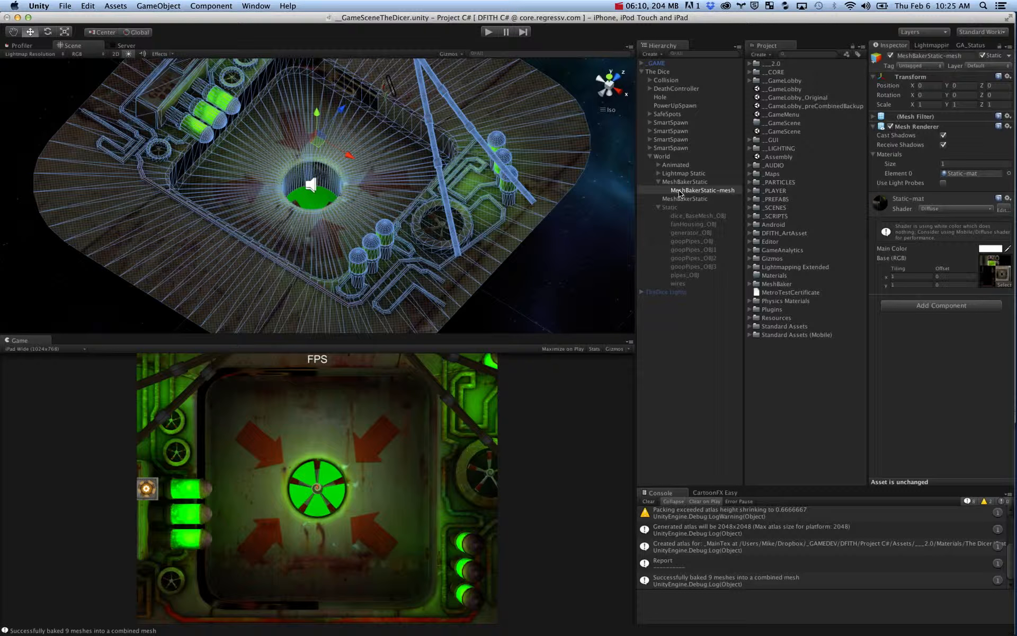
# Delete the combined mesh object MeshBakerStatic from World and reactivate the Static group.
pyautogui.click(676, 207)
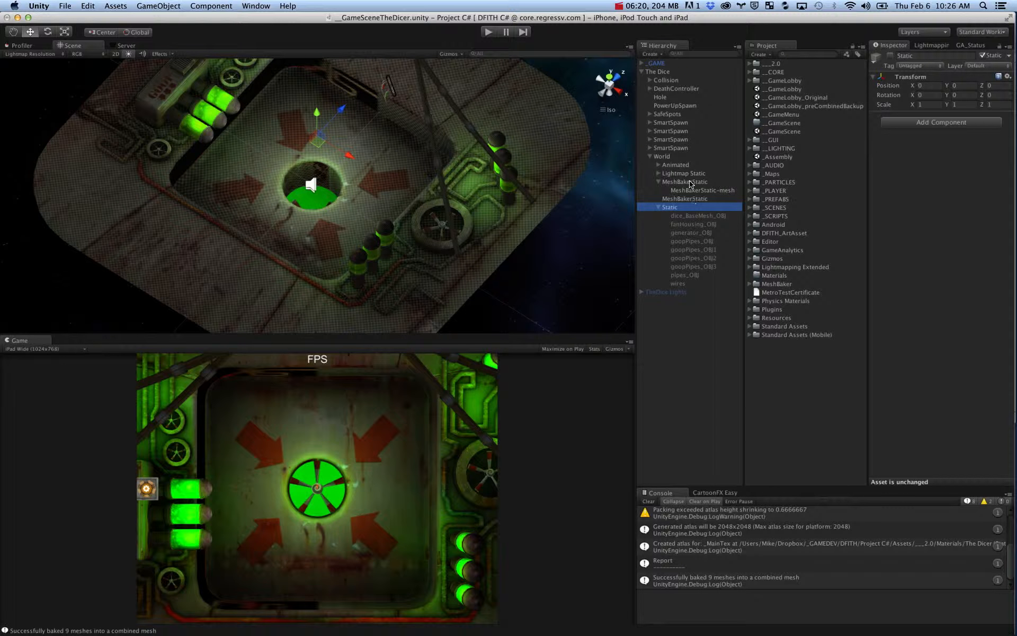
pyautogui.click(691, 184)
pyautogui.press('super+BackSpace')
pyautogui.click(690, 184)
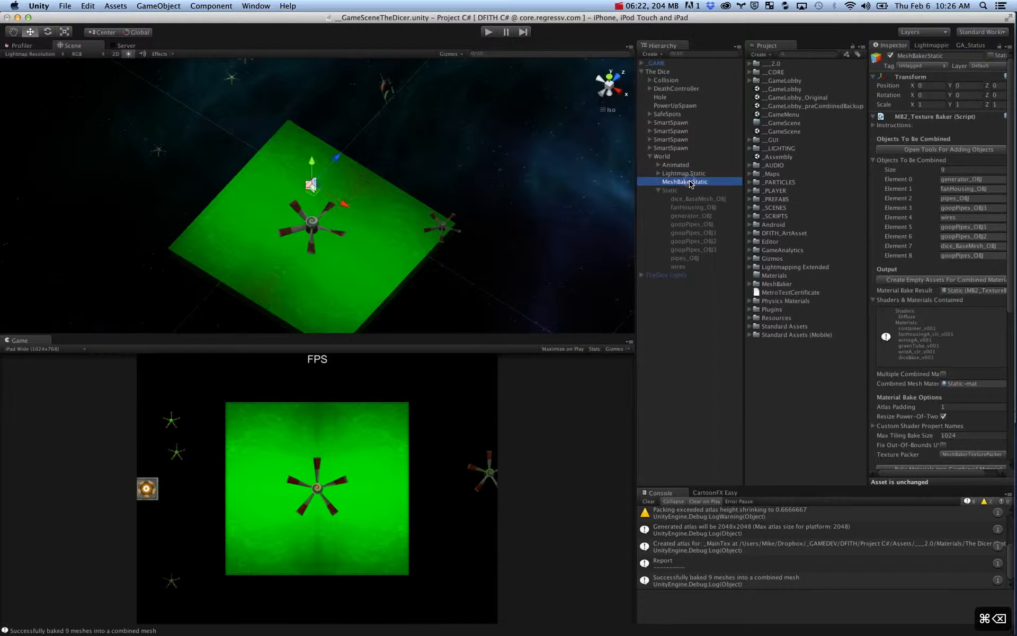
pyautogui.click(687, 190)
pyautogui.click(895, 57)
pyautogui.click(893, 55)
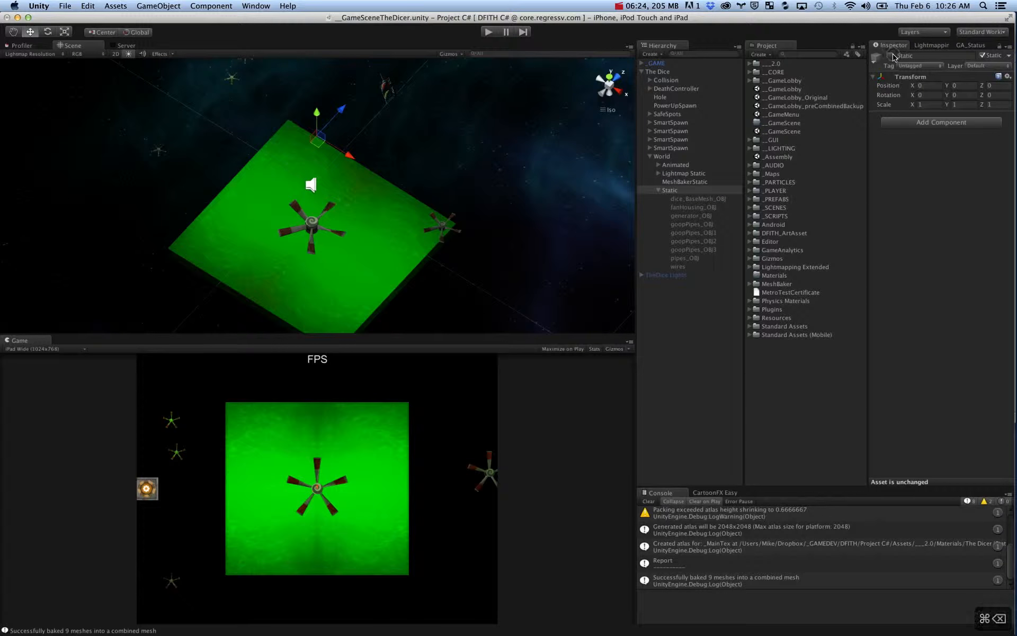
pyautogui.click(891, 56)
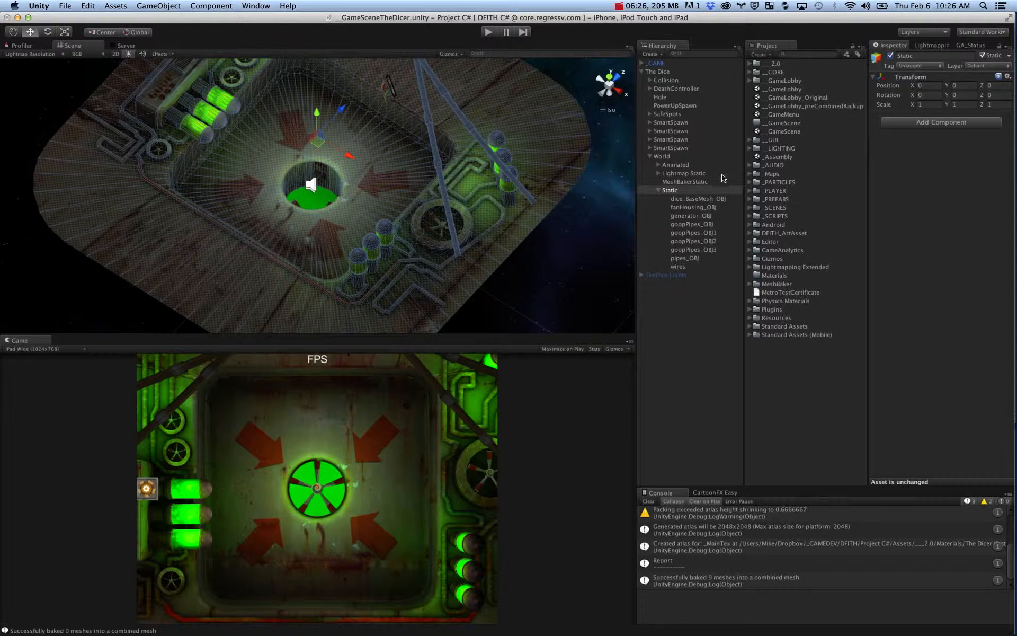
# Enable Fix Out-Of-Bounds UVs on MeshBakerStatic's texture baker and bake the materials into the combined material again.
pyautogui.click(715, 181)
pyautogui.scroll(-5, 921, 263)
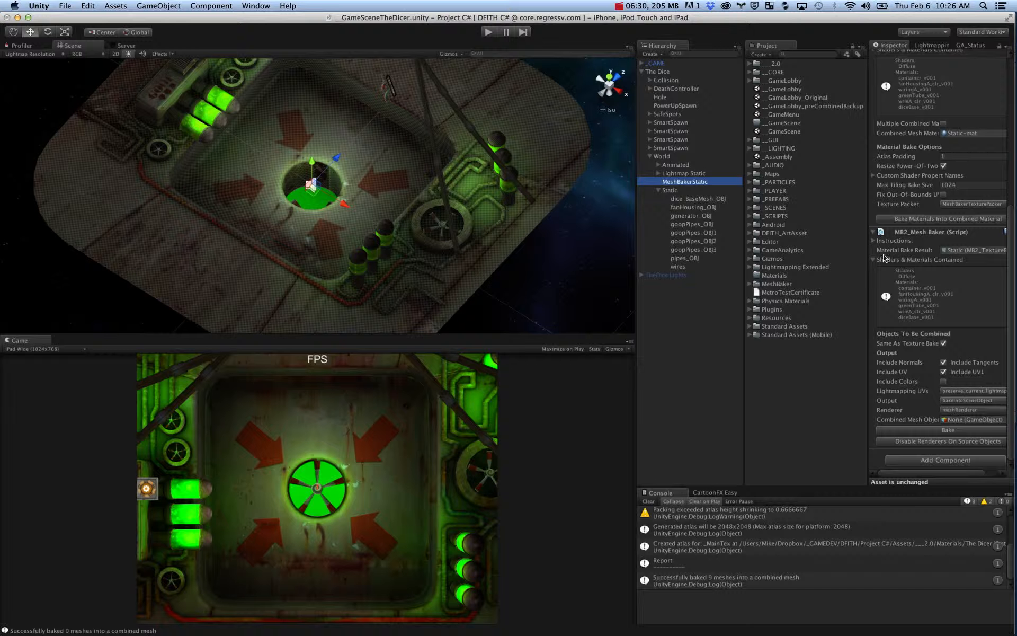
pyautogui.scroll(8, 884, 210)
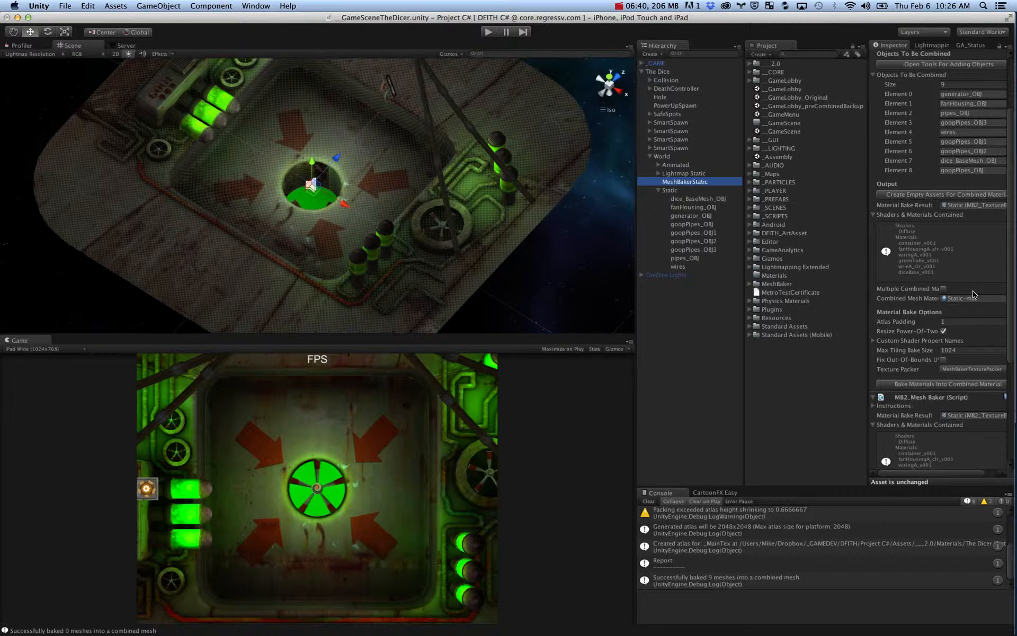
pyautogui.scroll(-4, 974, 294)
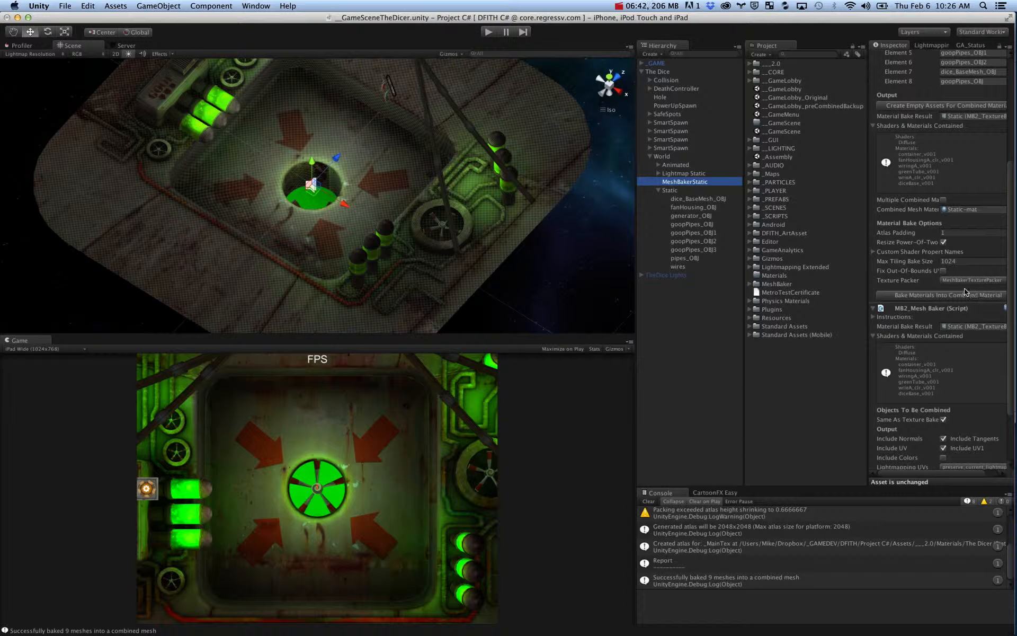
pyautogui.click(944, 271)
pyautogui.click(941, 295)
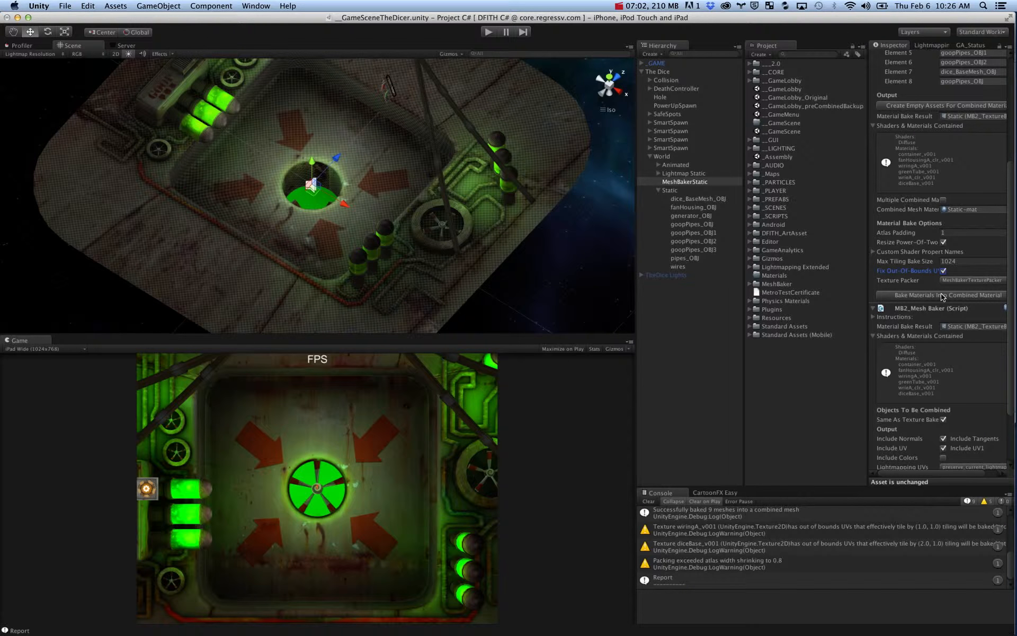
# Bake the meshes into a new combined mesh and move the resulting object under World.
pyautogui.scroll(-3, 942, 298)
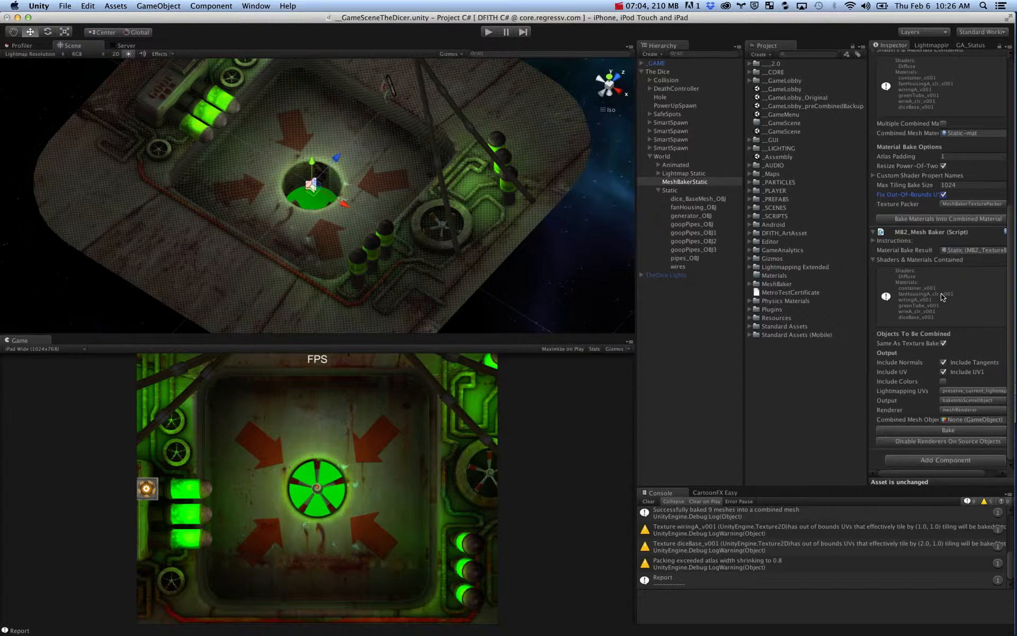
pyautogui.click(932, 431)
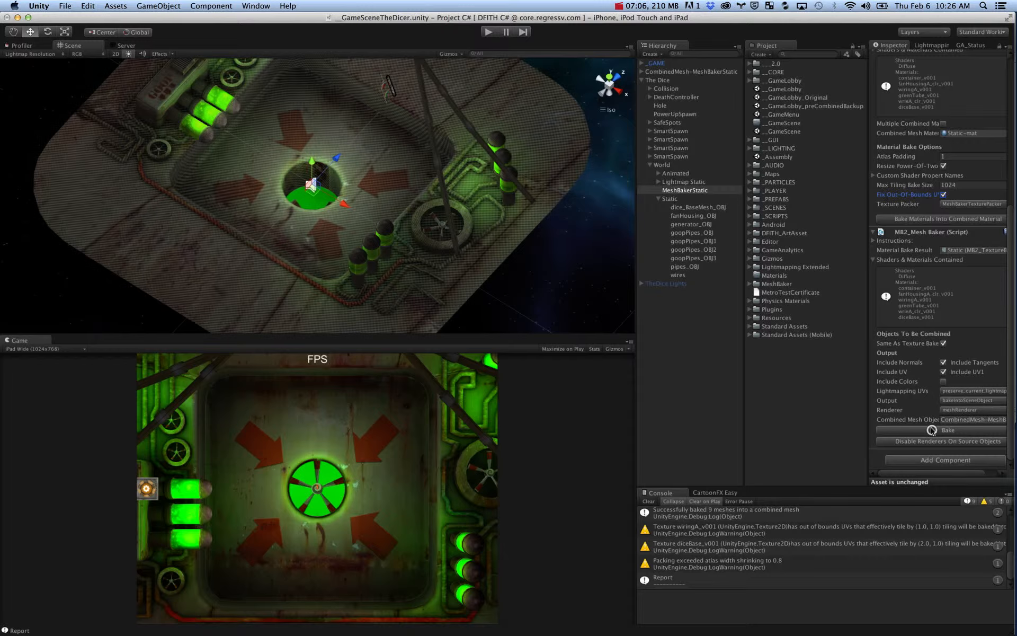
pyautogui.moveTo(712, 72); pyautogui.dragTo(710, 166)
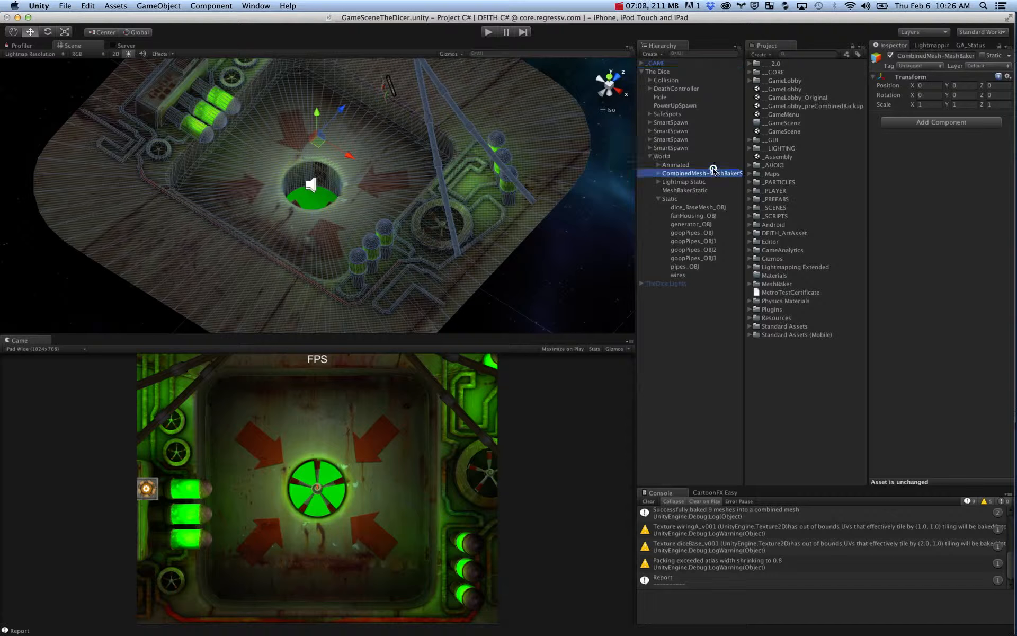
# Toggle the Static group to compare it with the combined mesh, leaving the group deactivated.
pyautogui.click(670, 199)
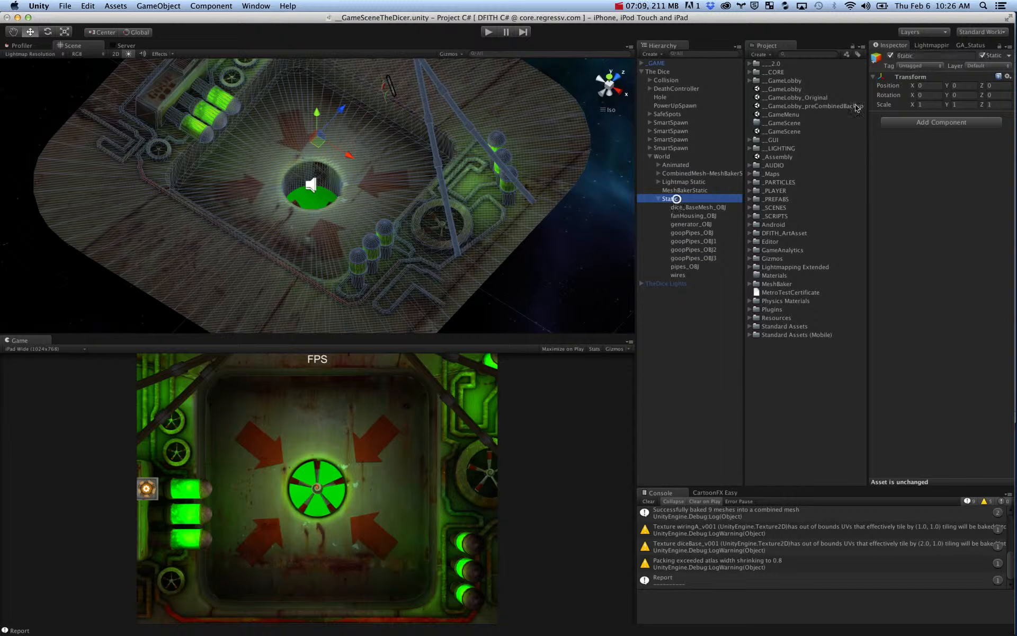
pyautogui.click(892, 57)
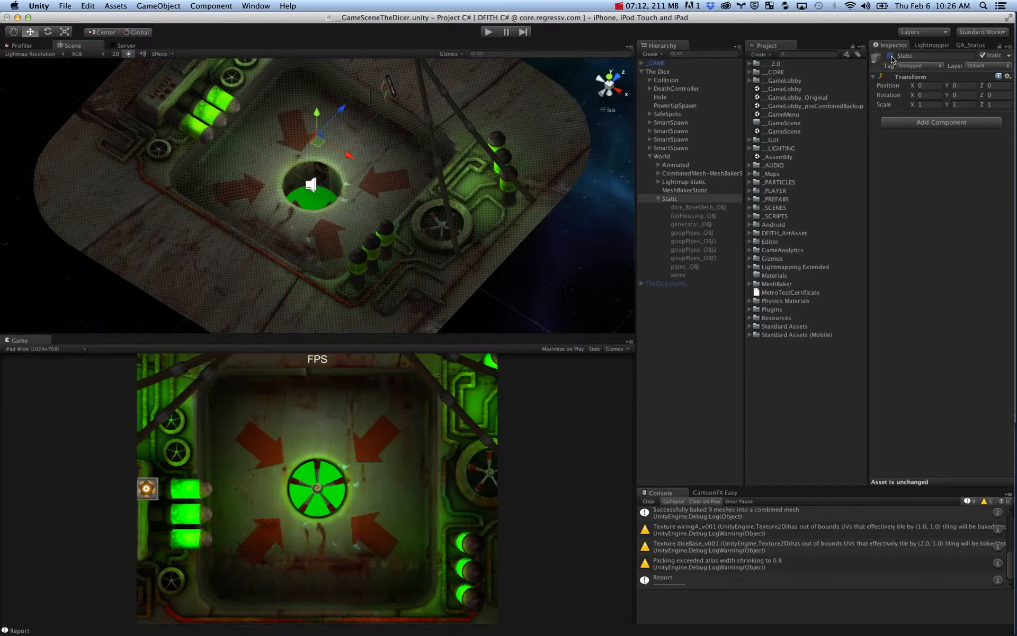
pyautogui.click(892, 56)
pyautogui.click(892, 57)
# Rename the new combined mesh object under World to MeshBakerStatic and select the Static group.
pyautogui.click(718, 172)
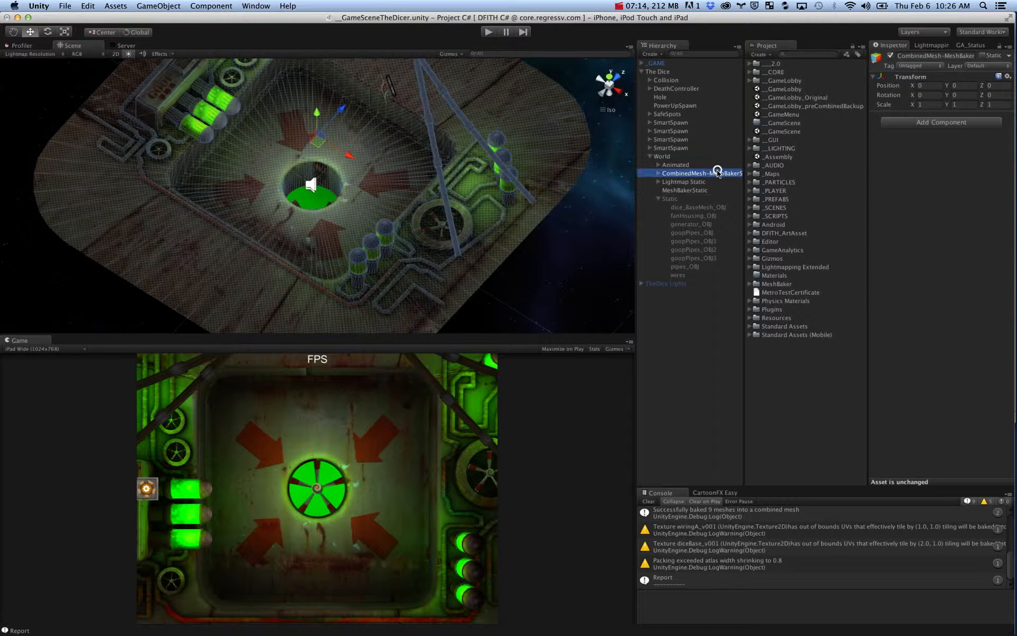
pyautogui.click(718, 172)
pyautogui.write('MeshBaker')
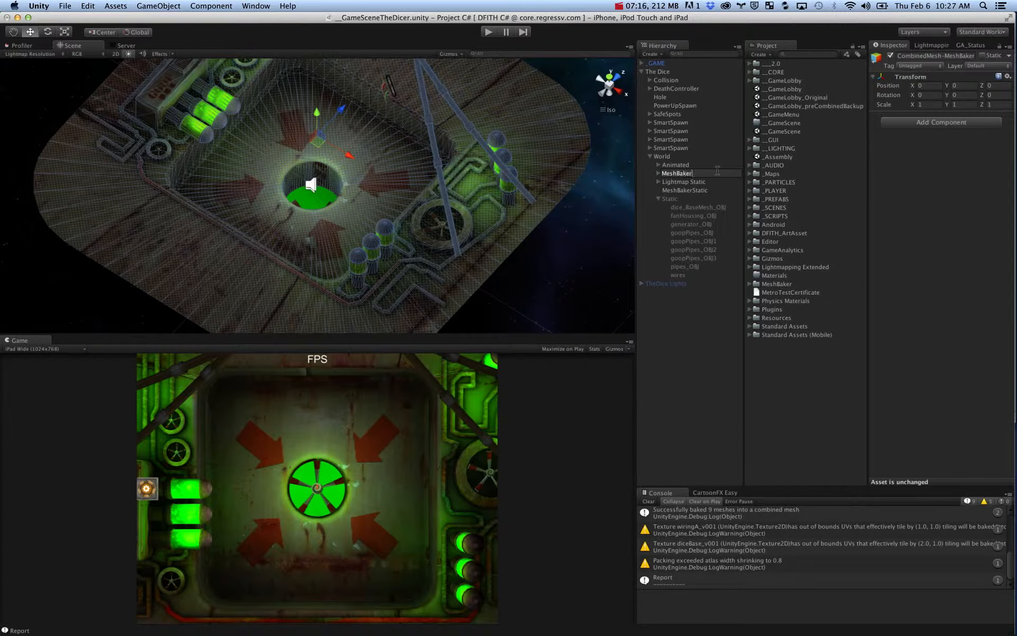
pyautogui.write('Static')
pyautogui.press('Return')
pyautogui.click(670, 199)
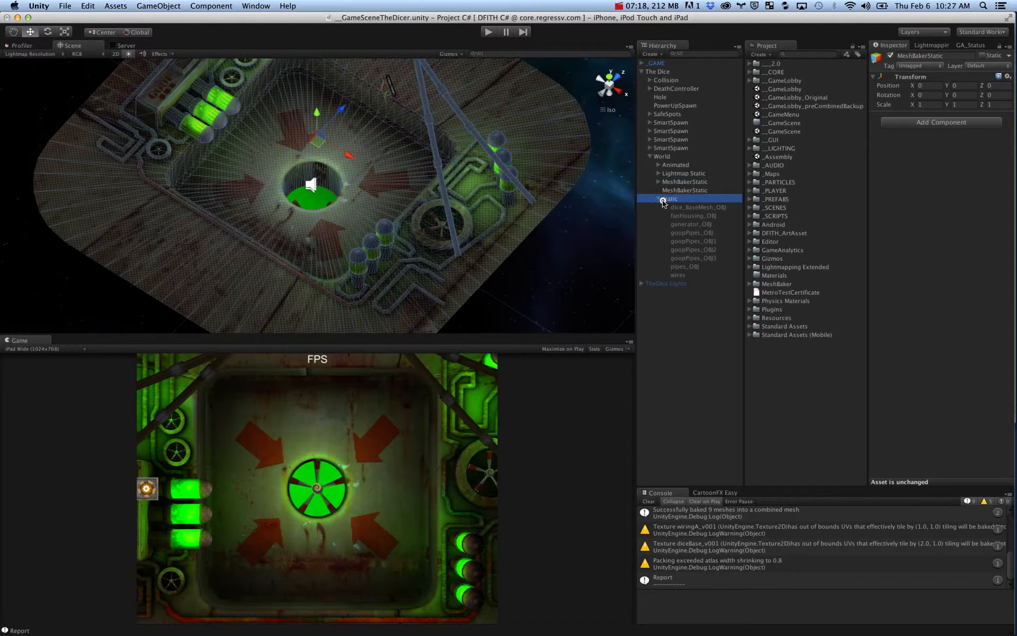
# Run the game with Static collapsed, check its rendering statistics, and stop the playback.
pyautogui.click(658, 198)
pyautogui.click(487, 30)
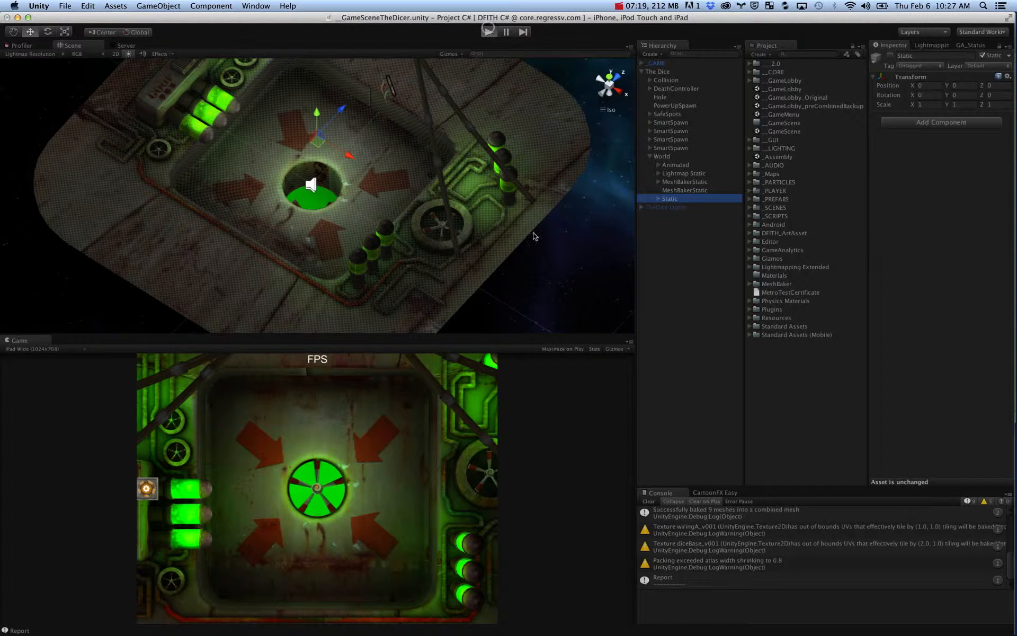
pyautogui.click(595, 348)
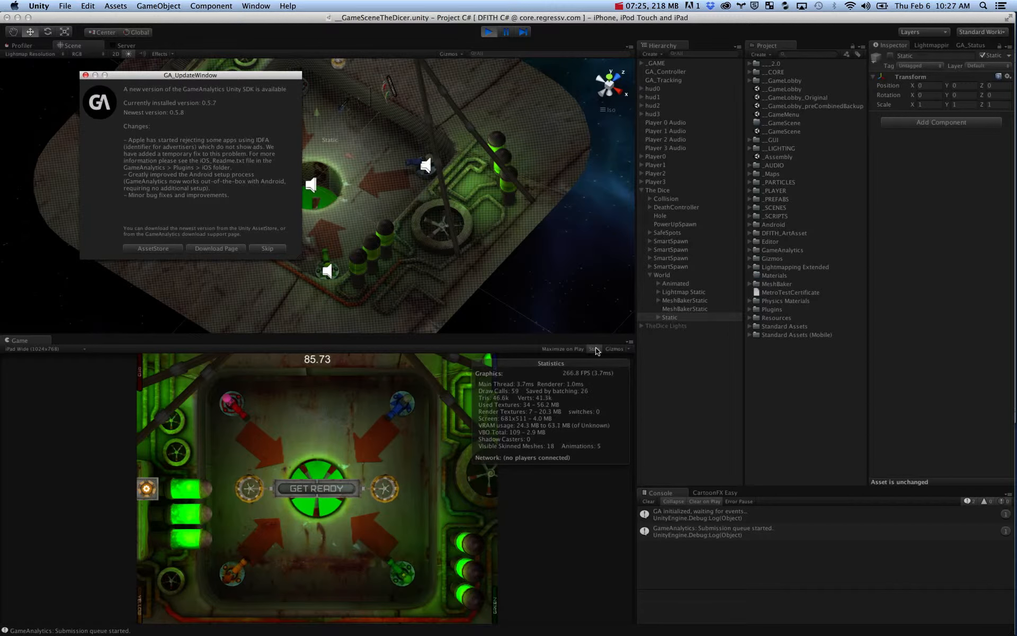
pyautogui.click(595, 348)
pyautogui.press('super+p')
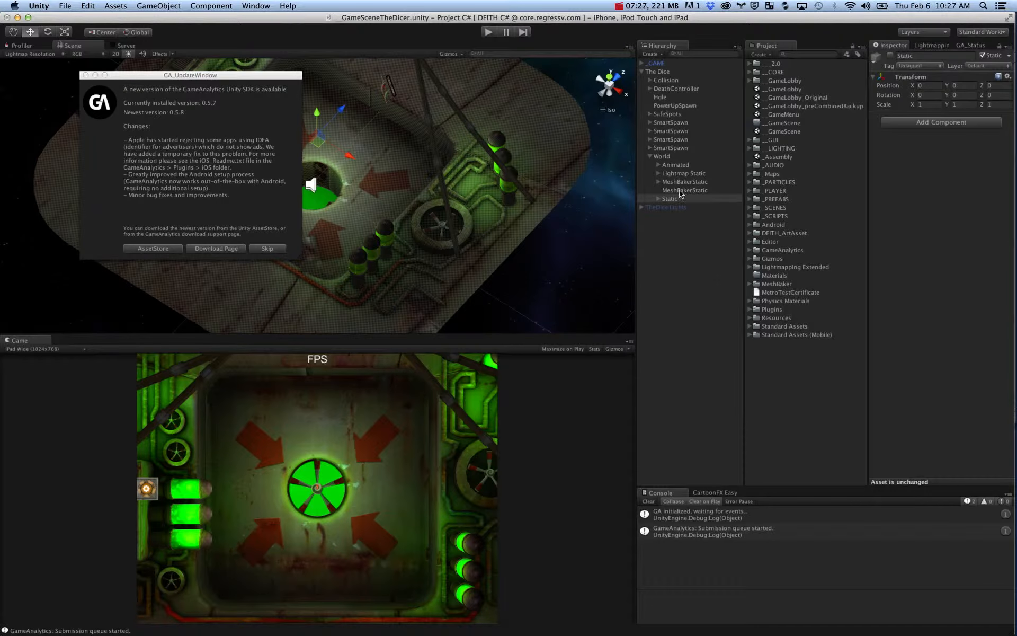
# Select the MeshBakerStatic texture baker object under World and save the scene.
pyautogui.click(658, 198)
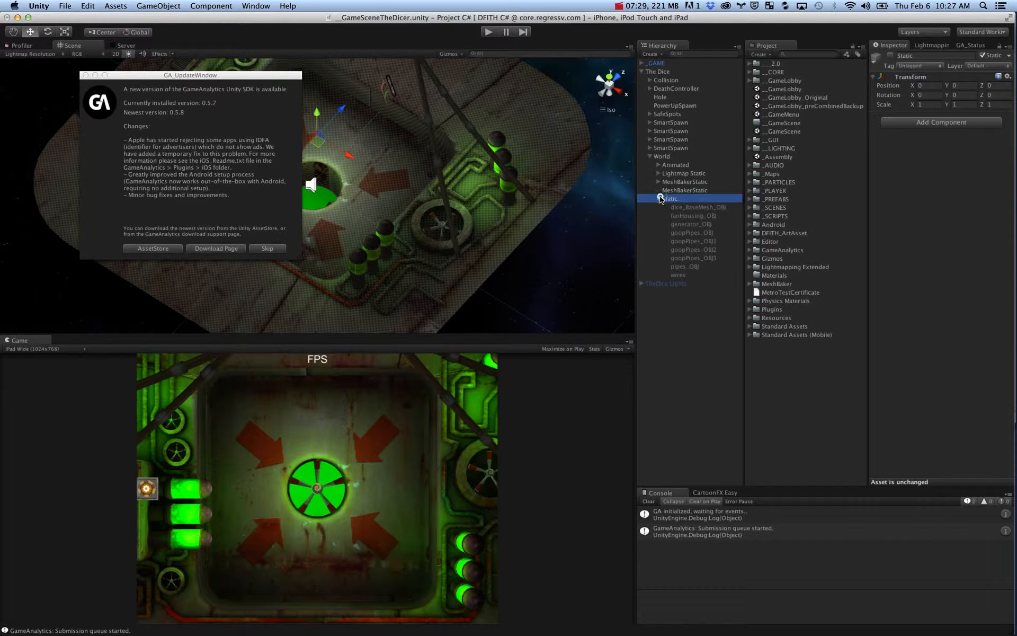
pyautogui.click(659, 198)
pyautogui.click(669, 190)
pyautogui.press('super+s')
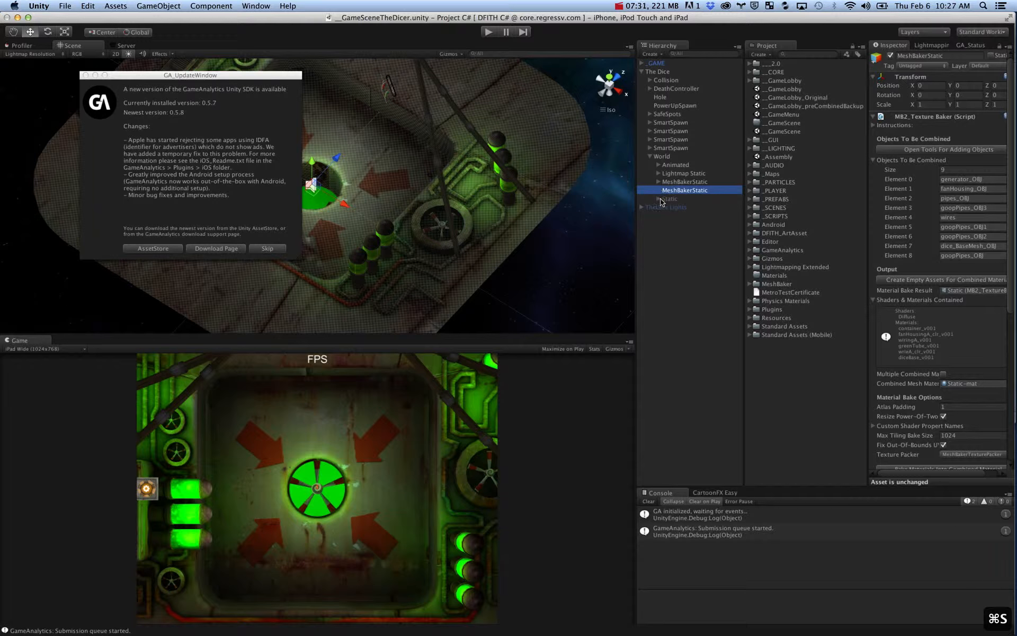
# Change the shader of MeshBakerStatic-mesh's Static-mat material to Mobile/Diffuse.
pyautogui.click(659, 182)
pyautogui.click(683, 189)
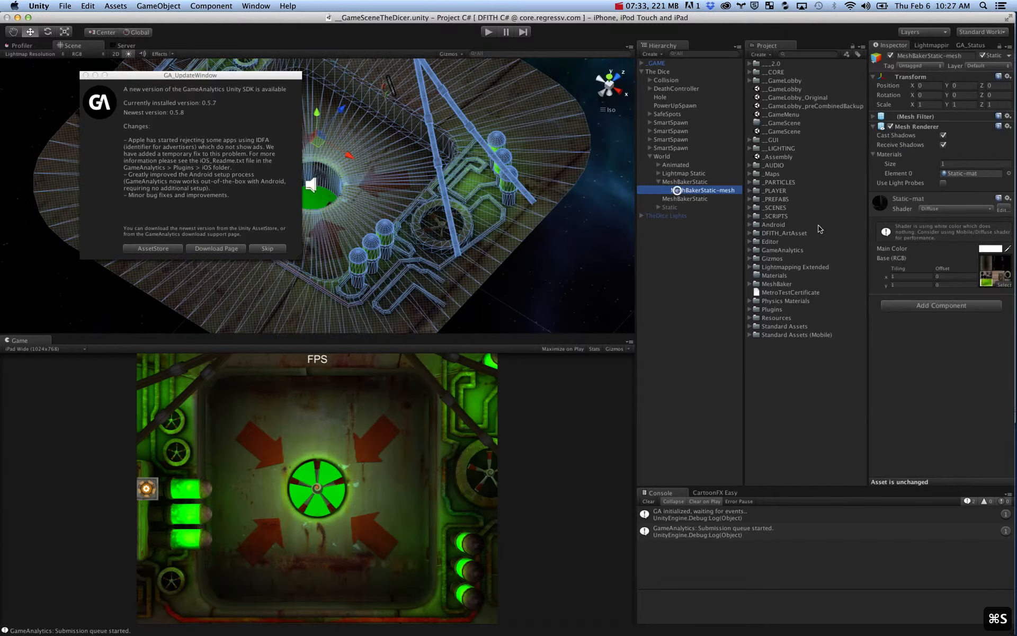
pyautogui.click(966, 210)
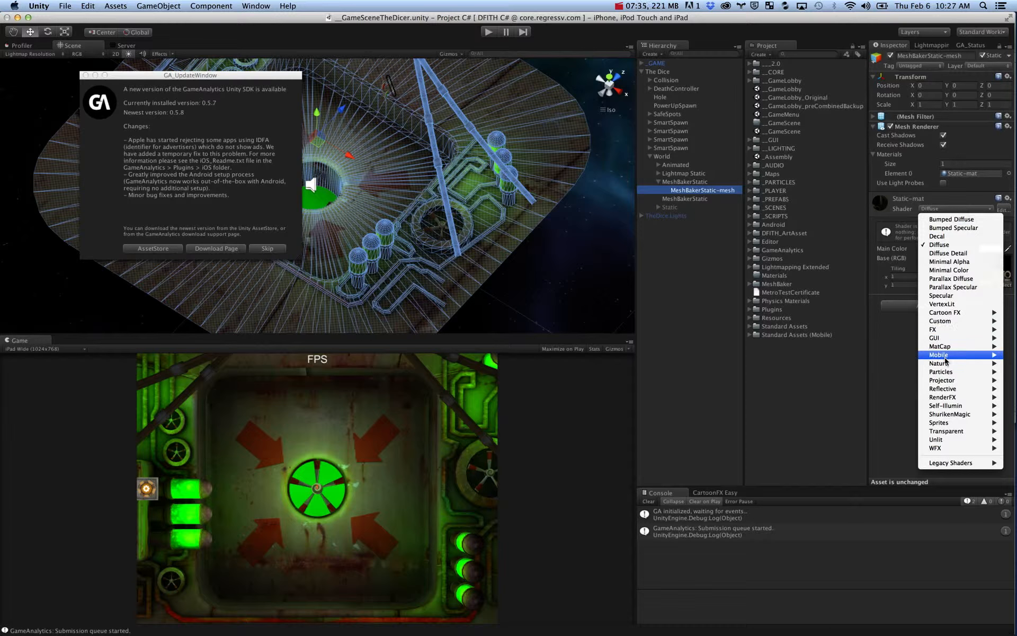
pyautogui.moveTo(948, 354)
pyautogui.click(851, 389)
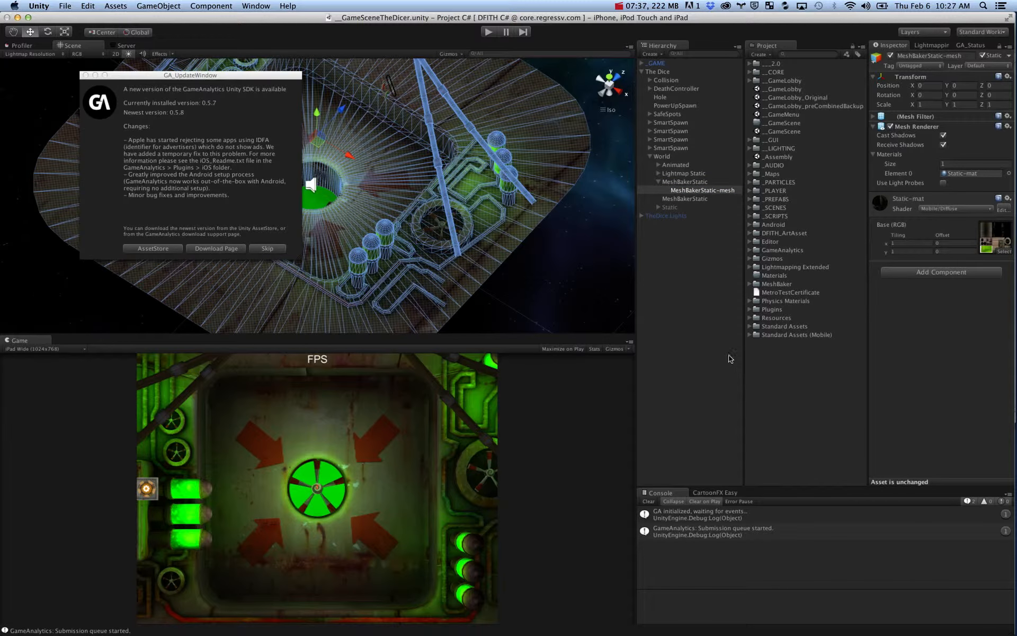
# Change the fanB_v001 material's shader on fan_OBJ1, in Lightmap Static's diceLevel group, to Mobile/Diffuse.
pyautogui.click(658, 182)
pyautogui.click(659, 174)
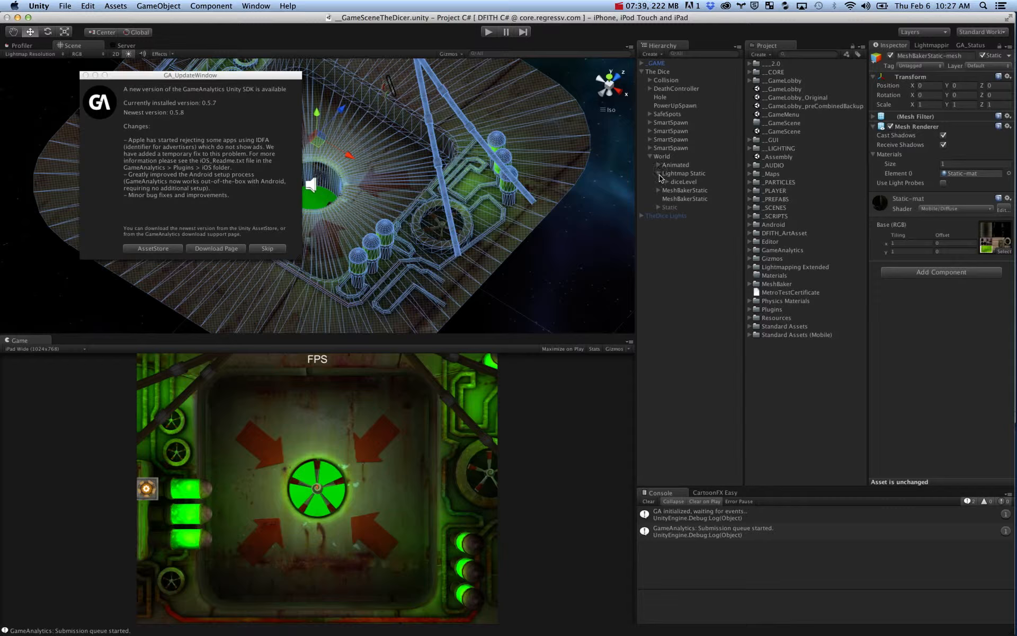
pyautogui.click(663, 181)
pyautogui.click(666, 182)
pyautogui.click(691, 190)
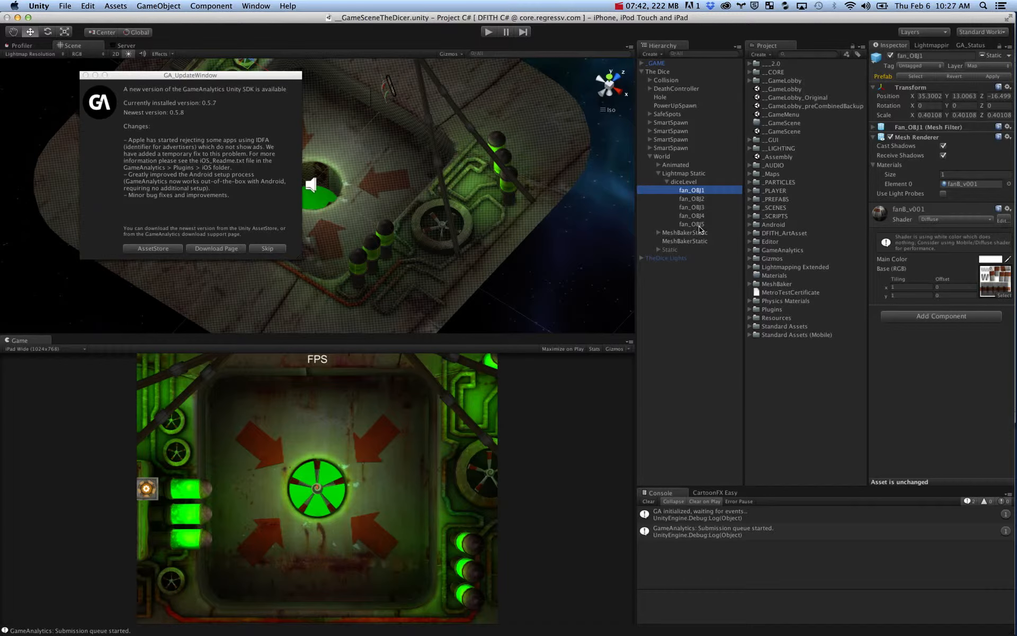
pyautogui.click(958, 220)
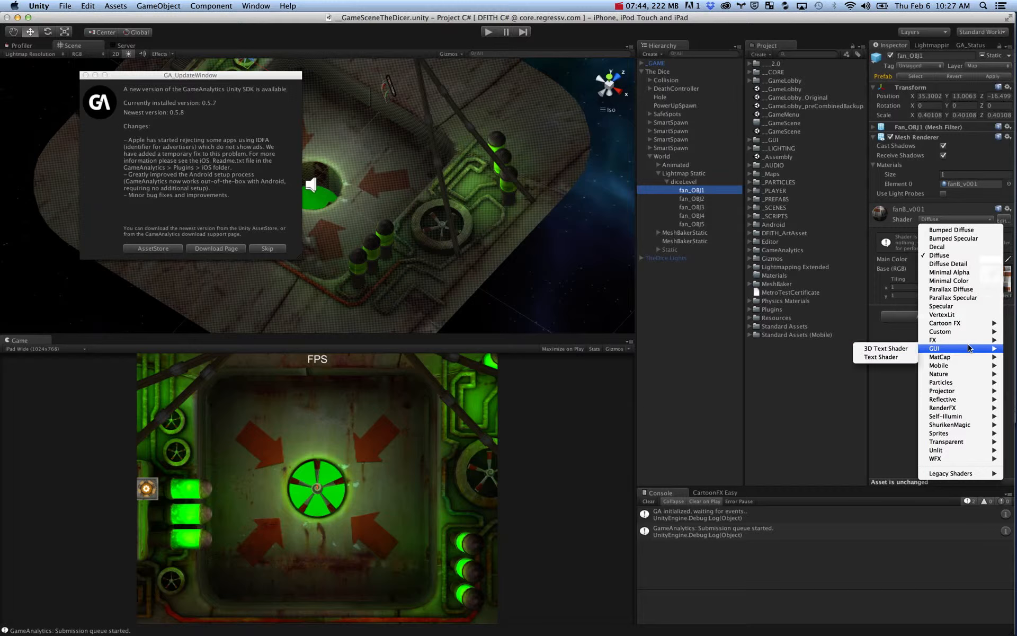
pyautogui.moveTo(953, 365)
pyautogui.click(847, 399)
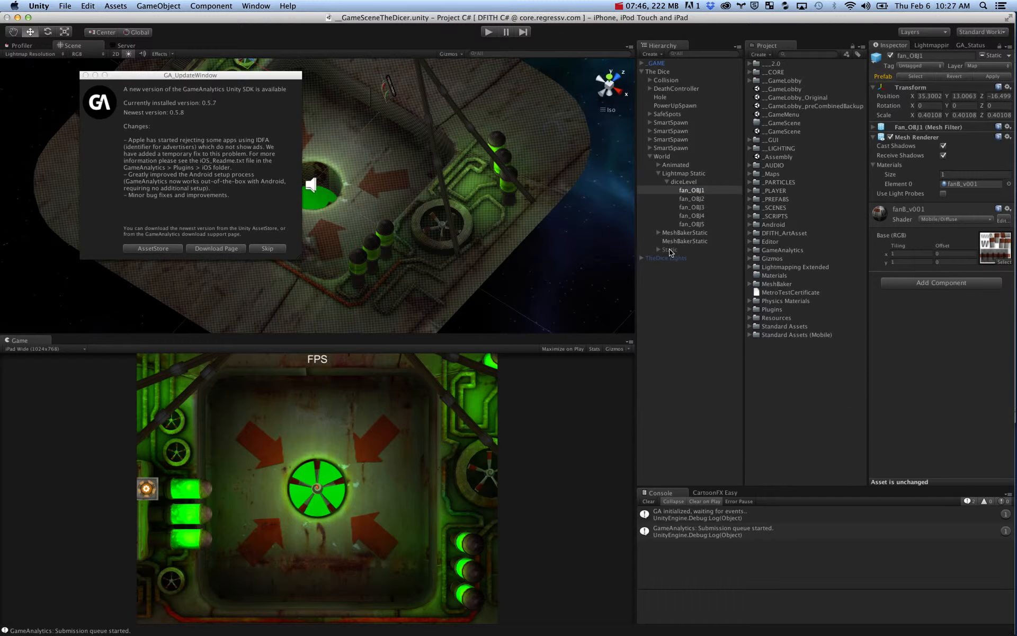
# Inspect the material shader of the second slimeBase_OBJ in the Animated group.
pyautogui.click(659, 173)
pyautogui.click(659, 165)
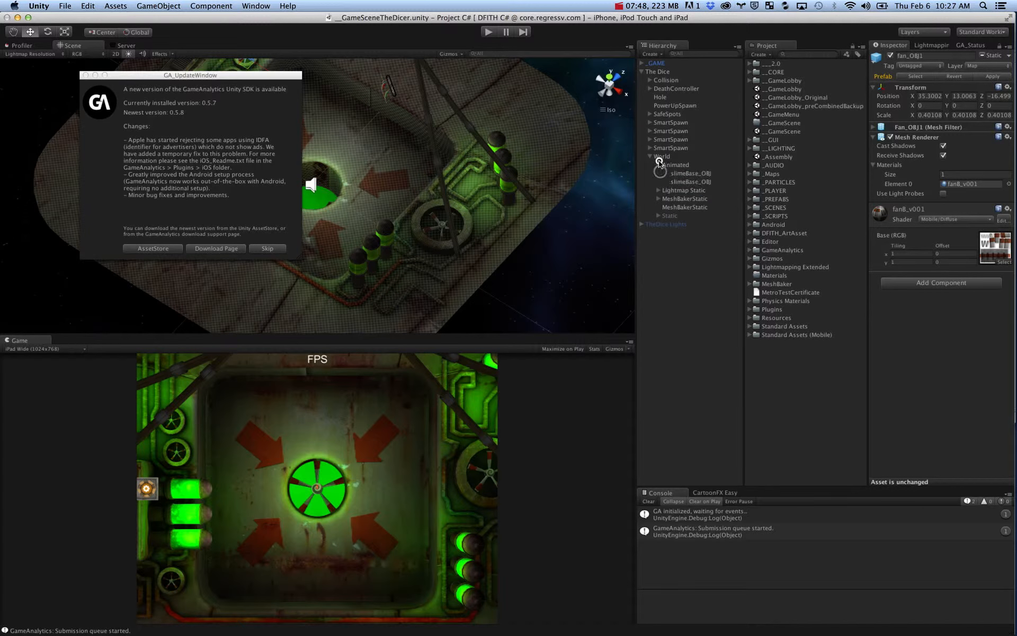
pyautogui.click(684, 183)
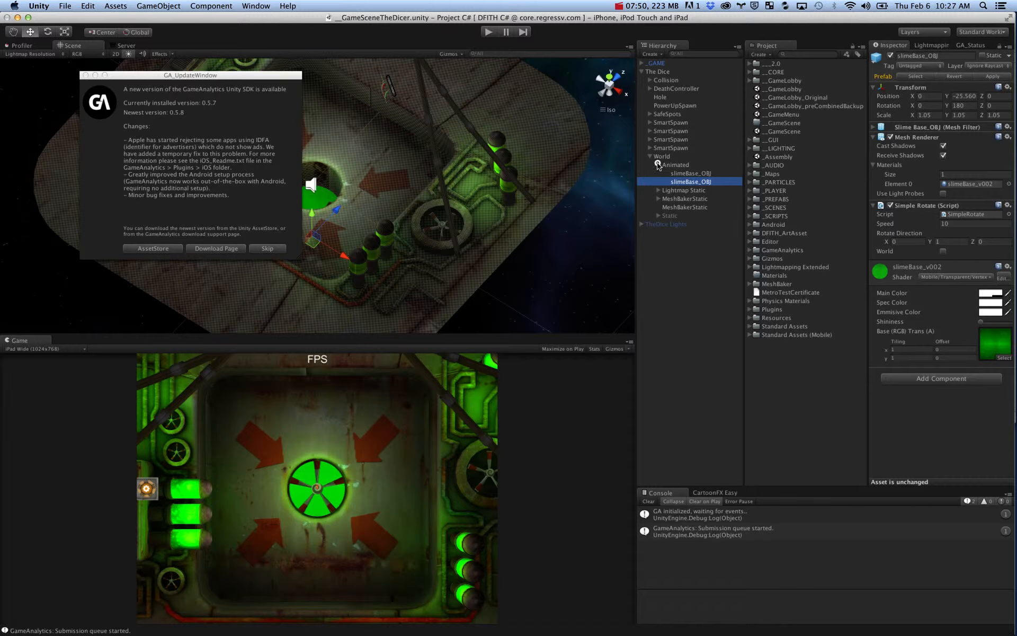
pyautogui.click(658, 165)
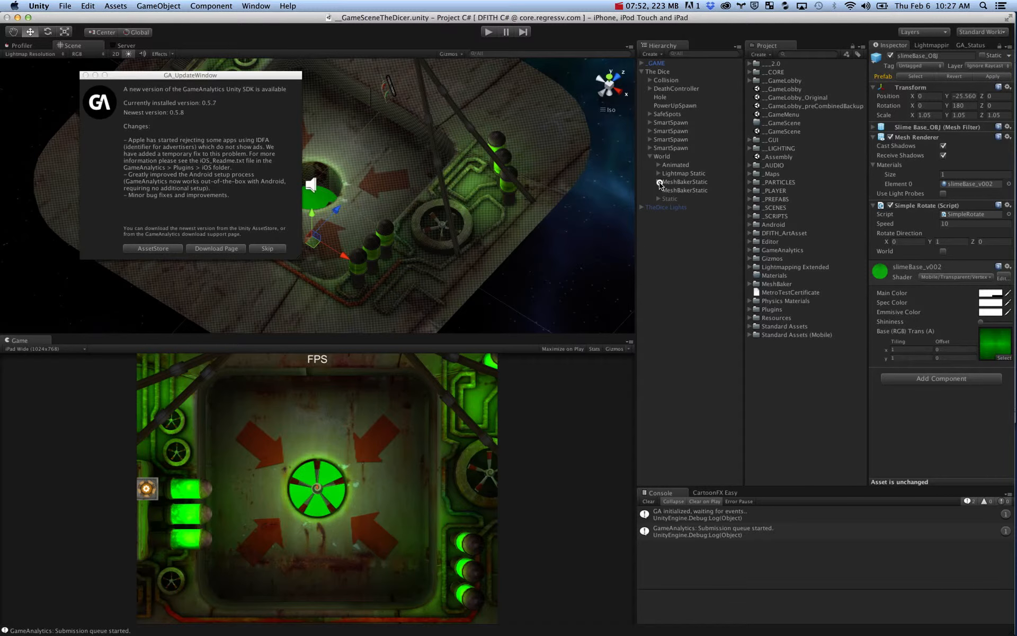
pyautogui.click(659, 182)
pyautogui.click(659, 182)
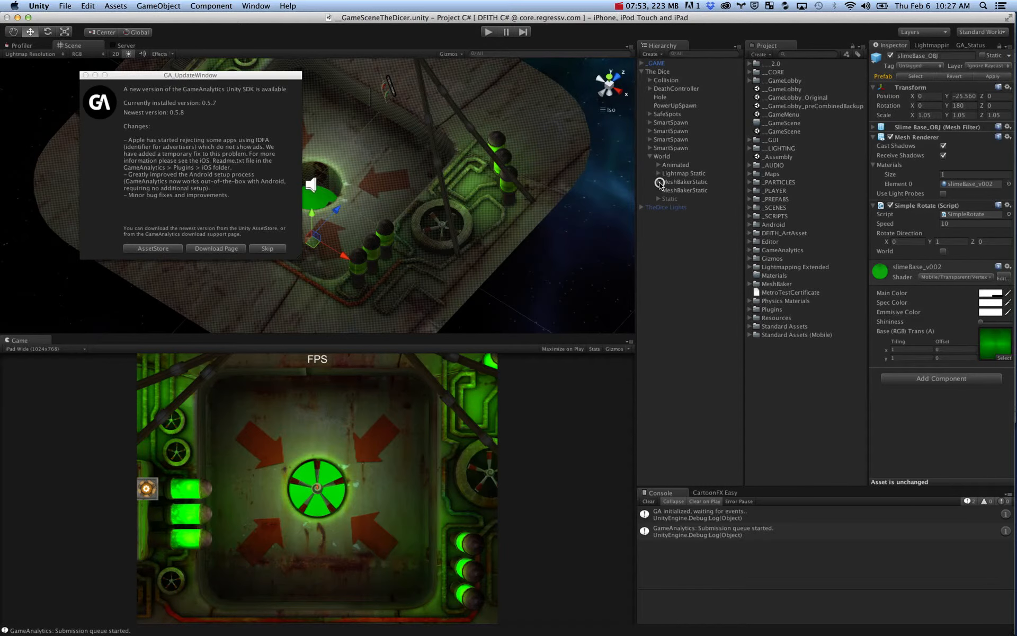
# Dismiss the GameAnalytics update window, save the scene, and collapse The Dice hierarchy.
pyautogui.click(86, 76)
pyautogui.press('super+s')
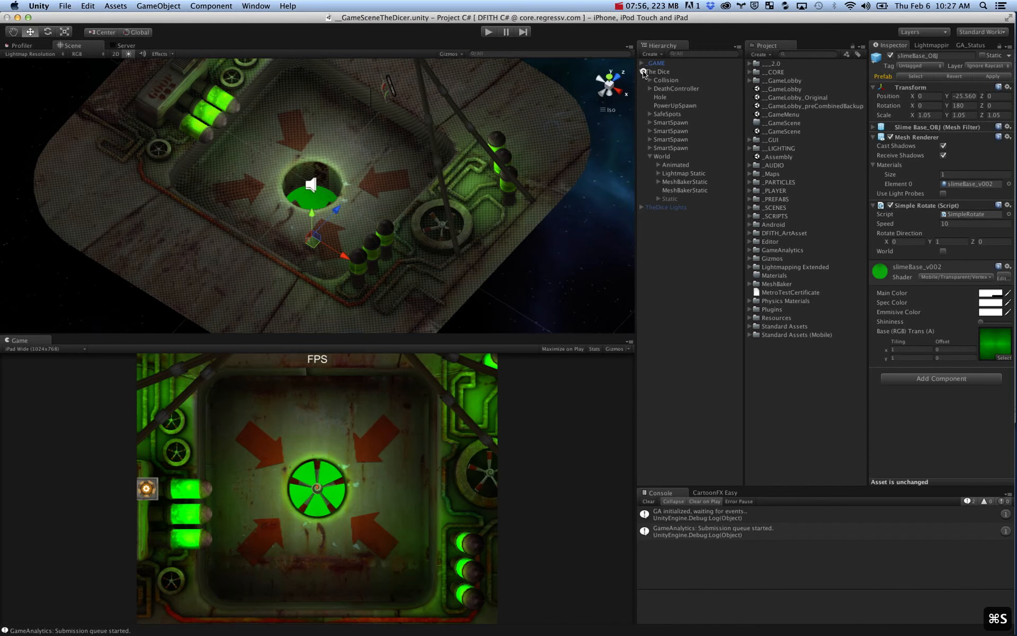
pyautogui.click(643, 71)
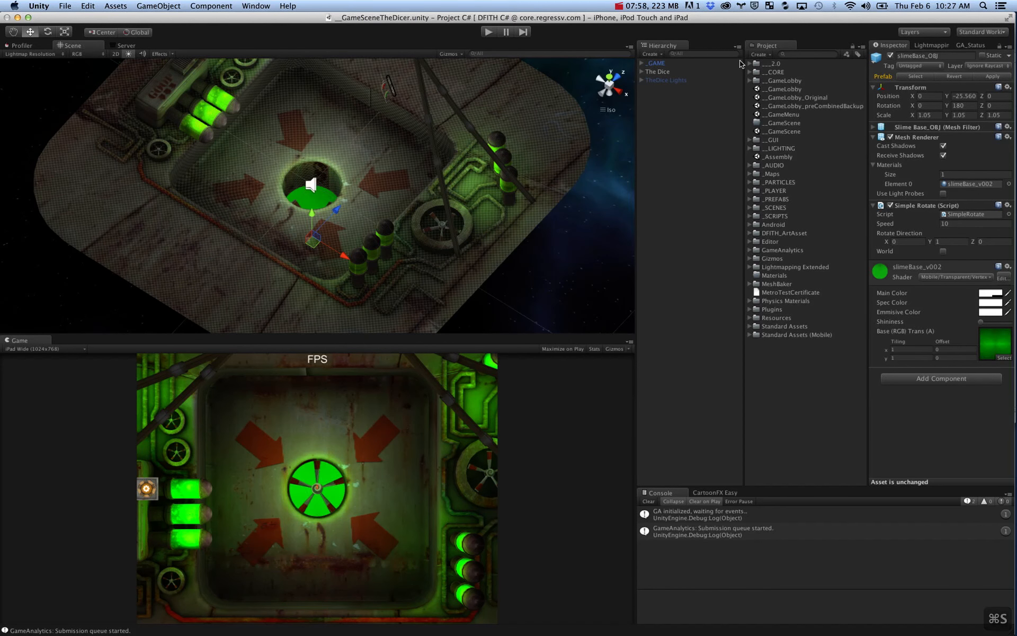